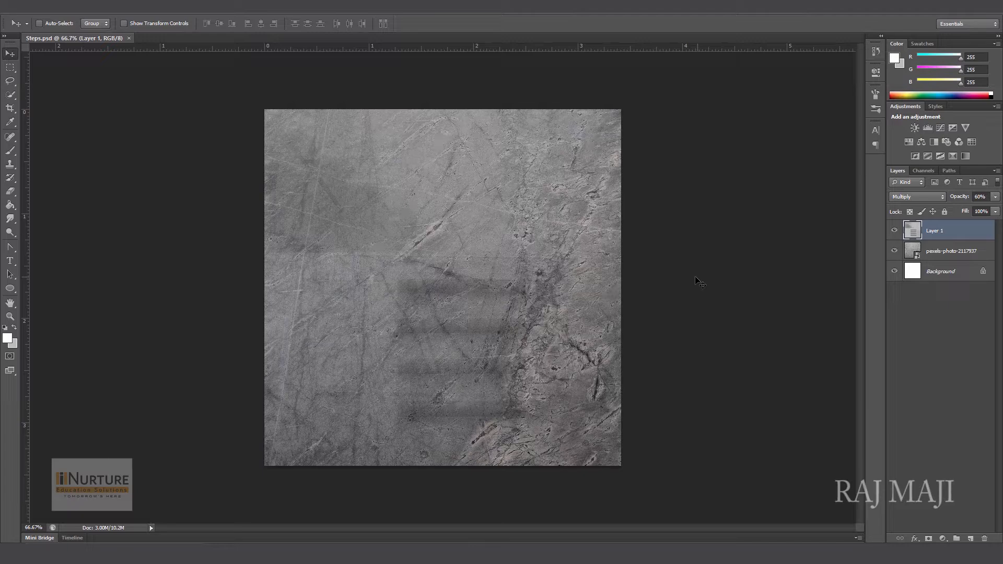
# Step: Switch to Maya, move the Hypershade and Arnold RenderView windows aside, and frame the second, sculpted staircase in the viewport
pyautogui.click(437, 494)
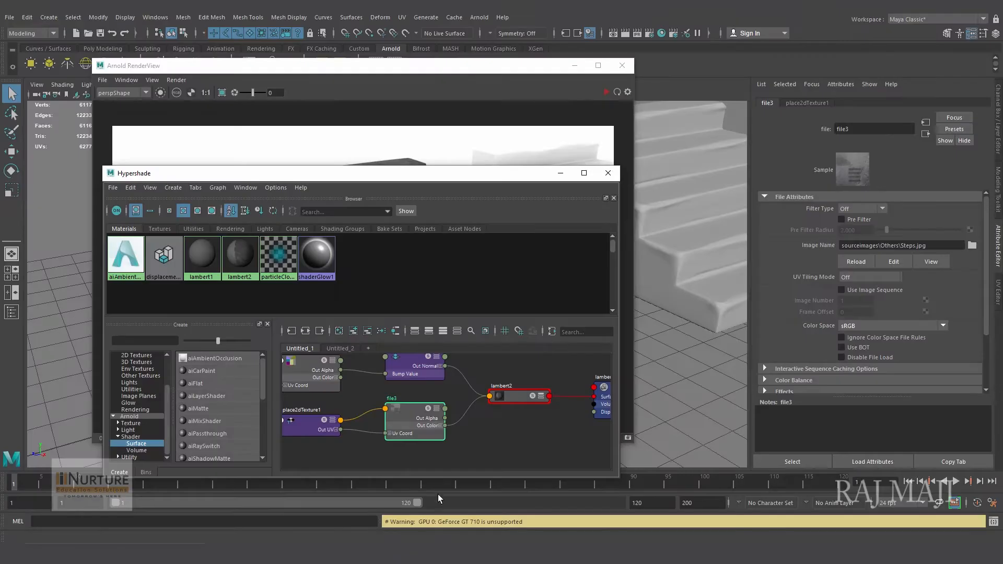
pyautogui.moveTo(443, 179); pyautogui.dragTo(506, 378)
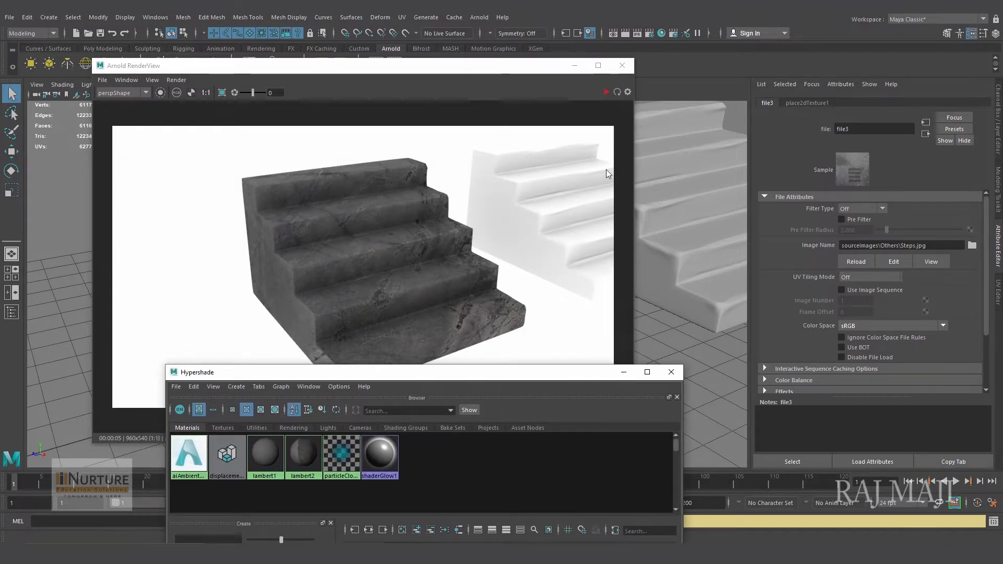
pyautogui.moveTo(531, 66); pyautogui.dragTo(530, 110)
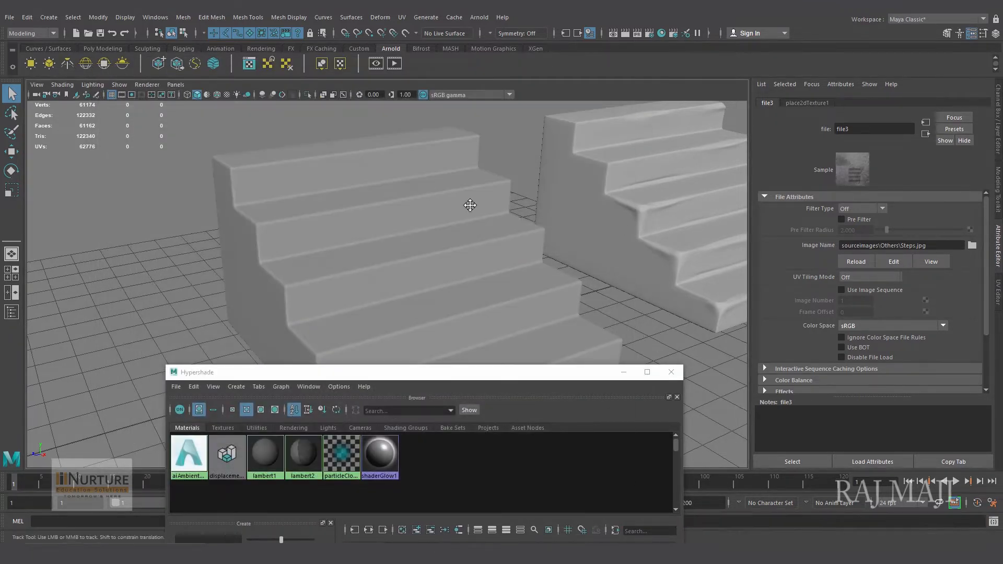
pyautogui.keyDown('alt'); pyautogui.moveTo(470, 206); pyautogui.dragTo(236, 316, button='middle'); pyautogui.keyUp('alt')
pyautogui.scroll(-3, 408, 265)
pyautogui.keyDown('alt'); pyautogui.moveTo(408, 264); pyautogui.dragTo(282, 215); pyautogui.keyUp('alt')
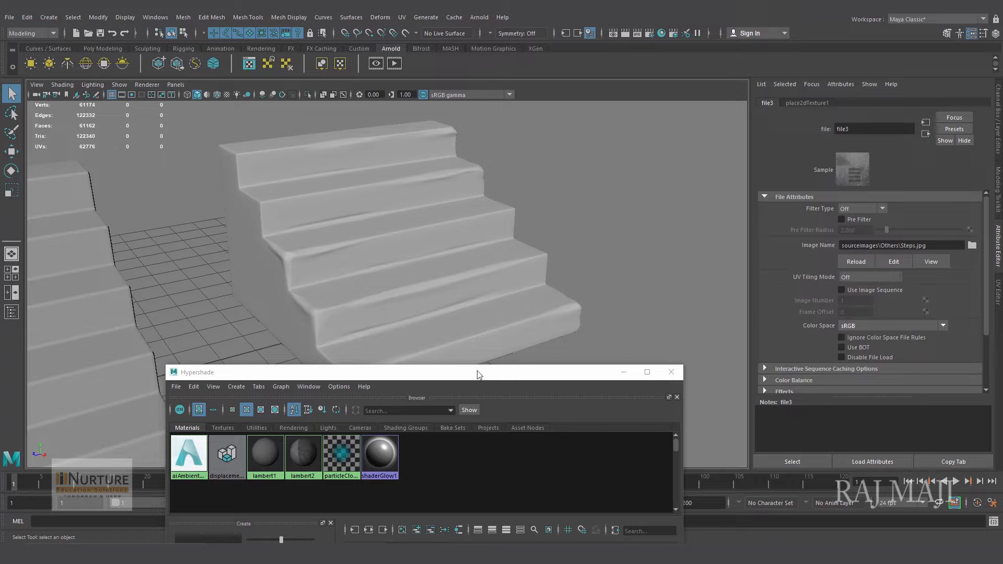
# Step: Delete the ambient occlusion shader network from the Untitled_2 graph in the Hypershade
pyautogui.moveTo(472, 364); pyautogui.dragTo(538, 94)
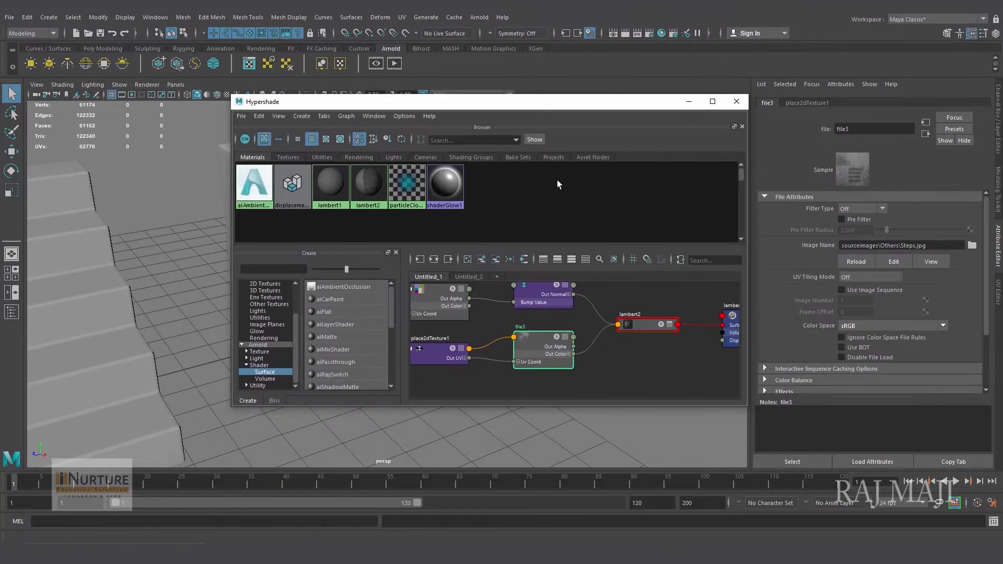
pyautogui.click(469, 277)
pyautogui.moveTo(460, 315); pyautogui.dragTo(679, 386)
pyautogui.press('Delete')
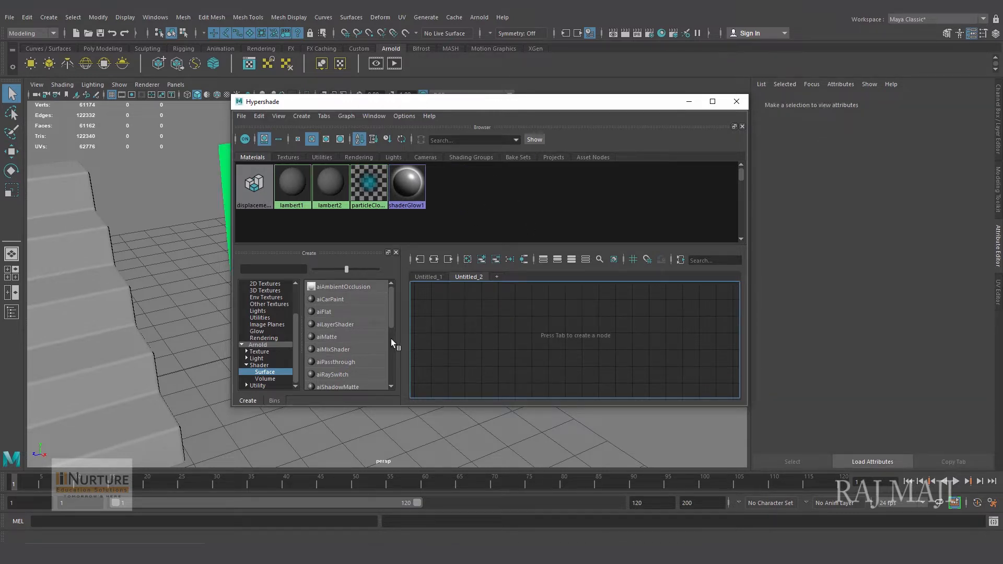
# Step: Create an Arnold aiStandardSurface material in the Untitled_2 graph and collapse its node to the compact view
pyautogui.click(255, 372)
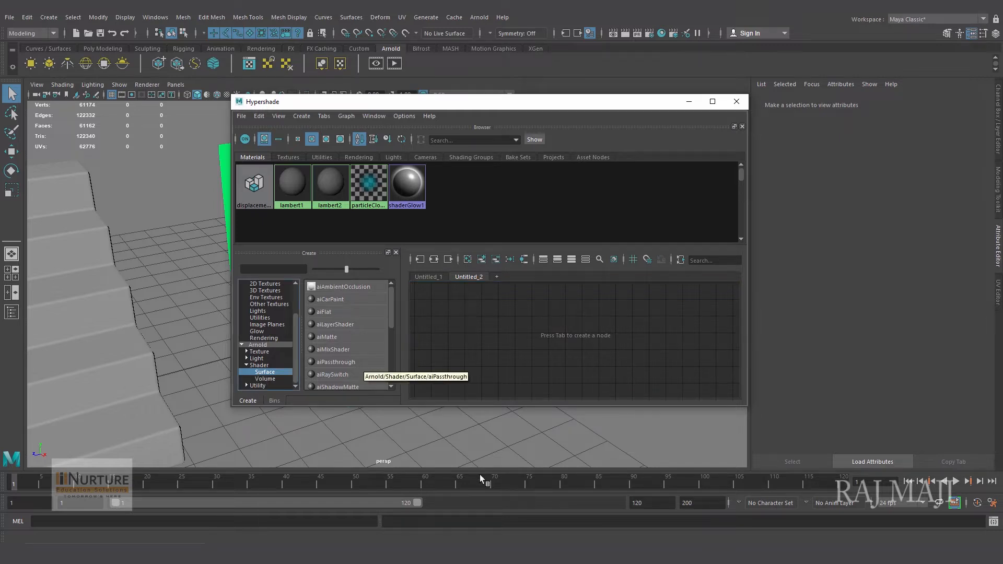
pyautogui.moveTo(500, 406); pyautogui.dragTo(499, 449)
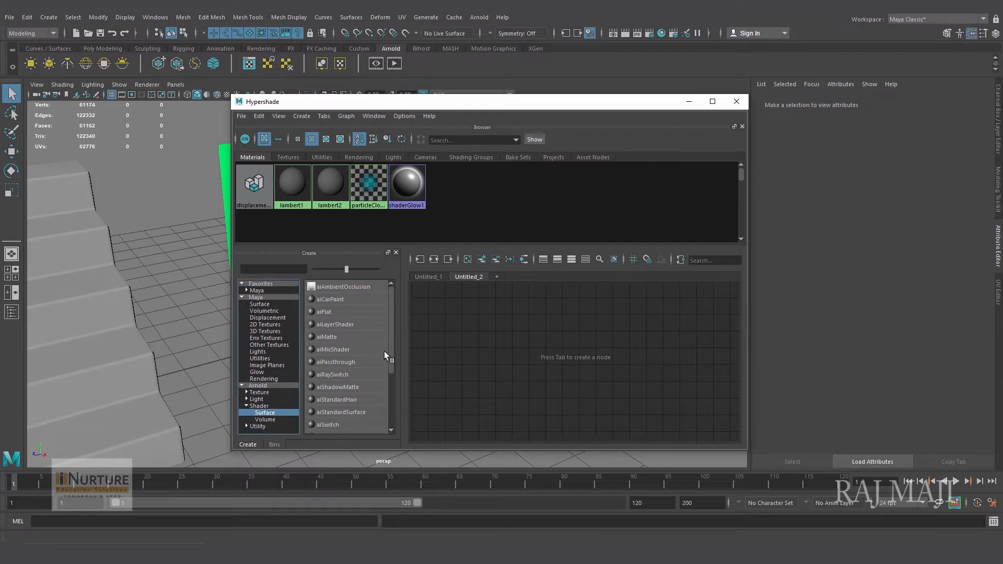
pyautogui.click(349, 413)
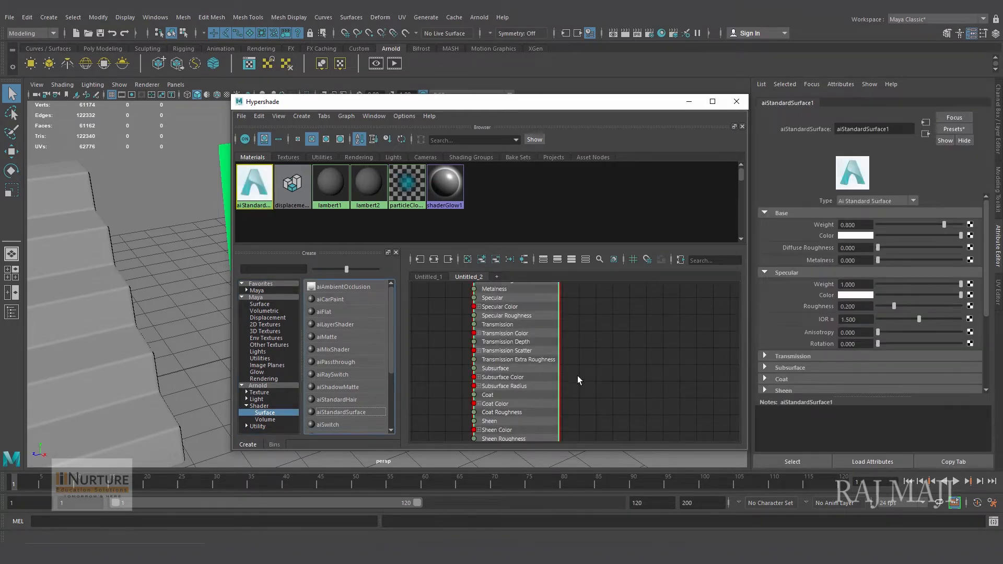
pyautogui.click(559, 299)
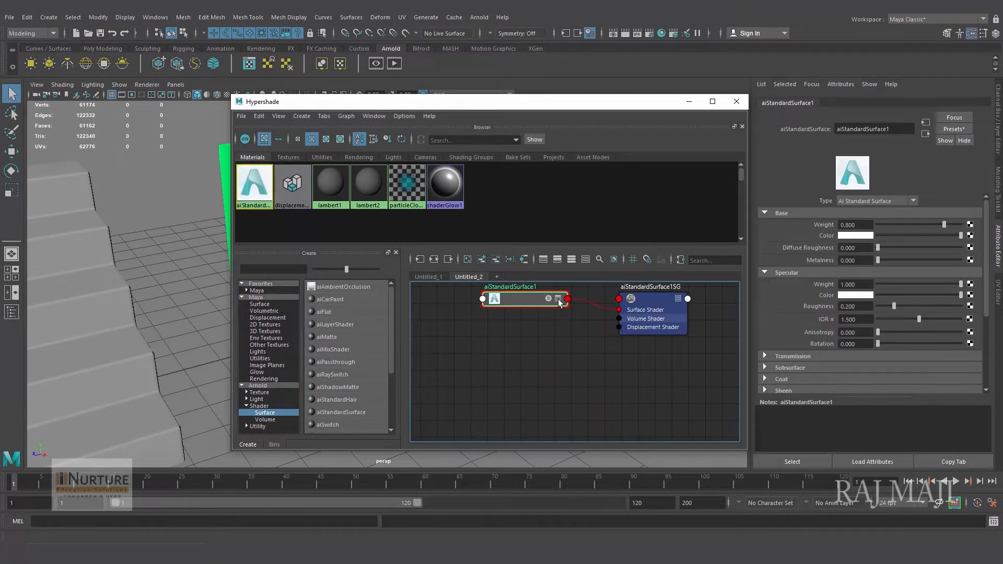
pyautogui.keyDown('alt'); pyautogui.moveTo(571, 331); pyautogui.dragTo(555, 359, button='middle'); pyautogui.keyUp('alt')
pyautogui.click(570, 331)
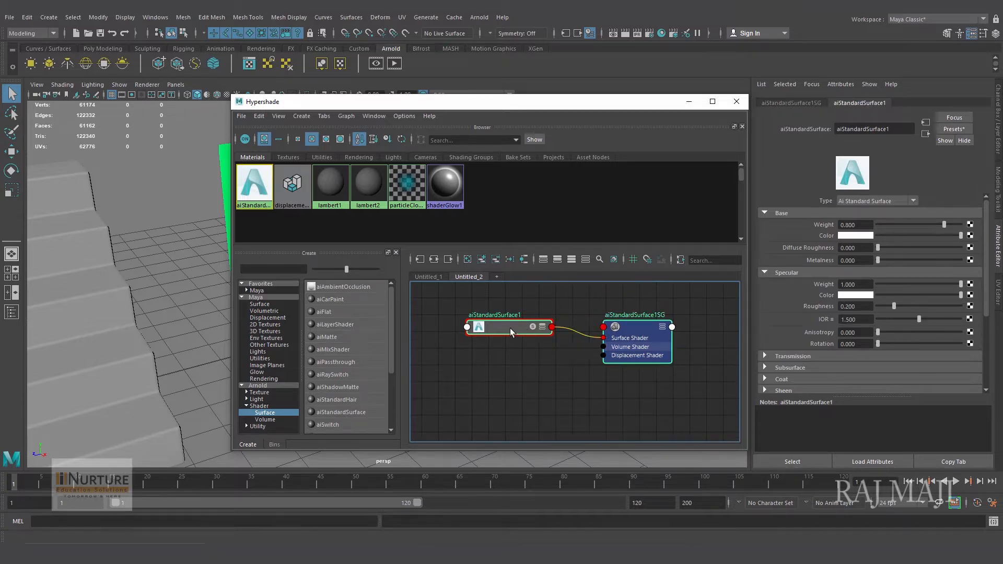
pyautogui.keyDown('alt'); pyautogui.moveTo(510, 328); pyautogui.dragTo(503, 316, button='middle'); pyautogui.keyUp('alt')
# Step: Create a second aiStandardSurface material, collapse its node, and place it with its shading group below the first one
pyautogui.click(340, 414)
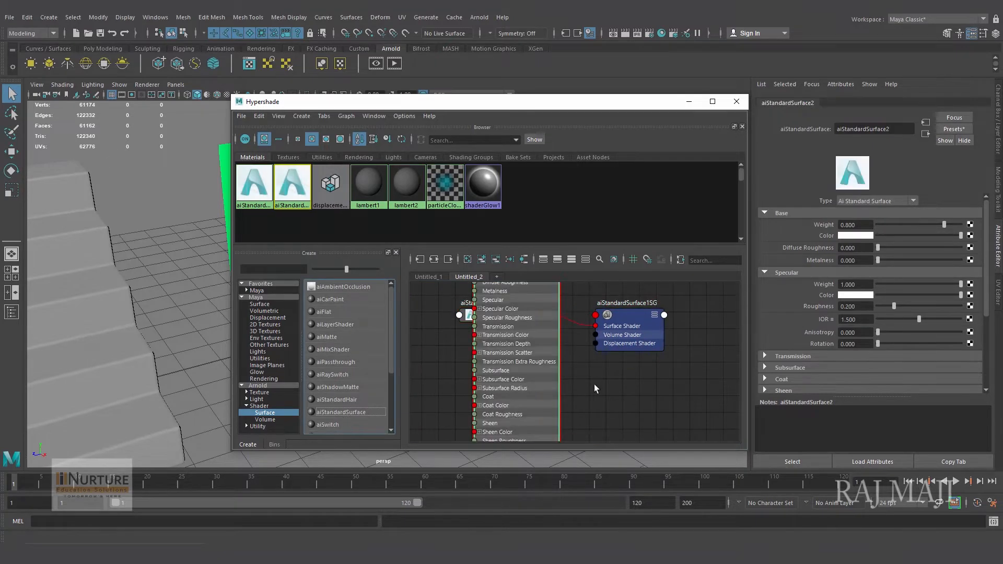
pyautogui.keyDown('alt'); pyautogui.moveTo(582, 356); pyautogui.dragTo(588, 406, button='middle'); pyautogui.keyUp('alt')
pyautogui.click(558, 331)
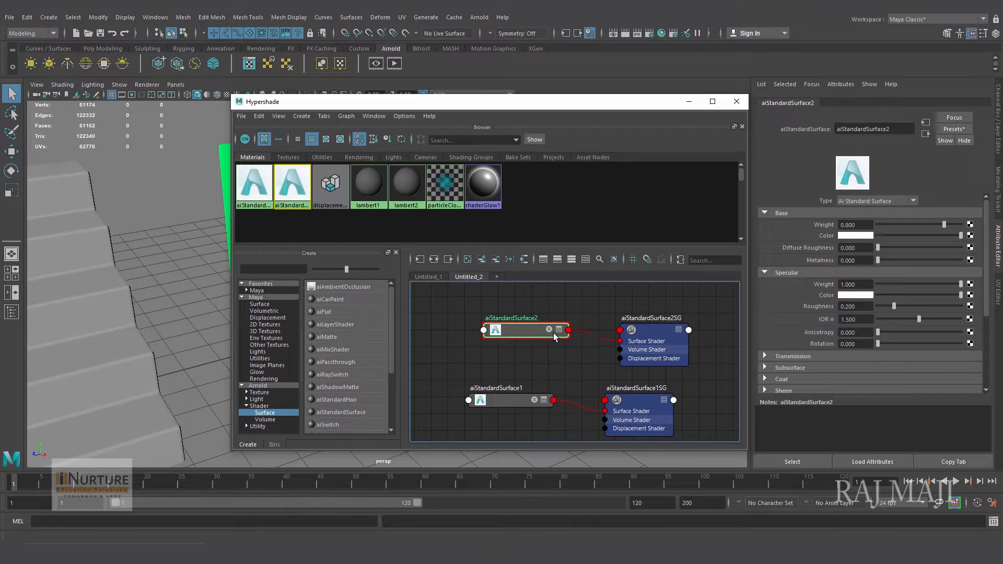
pyautogui.moveTo(457, 307); pyautogui.dragTo(706, 362)
pyautogui.keyDown('alt'); pyautogui.moveTo(683, 361); pyautogui.dragTo(672, 336, button='middle'); pyautogui.keyUp('alt')
pyautogui.moveTo(516, 312); pyautogui.dragTo(497, 435)
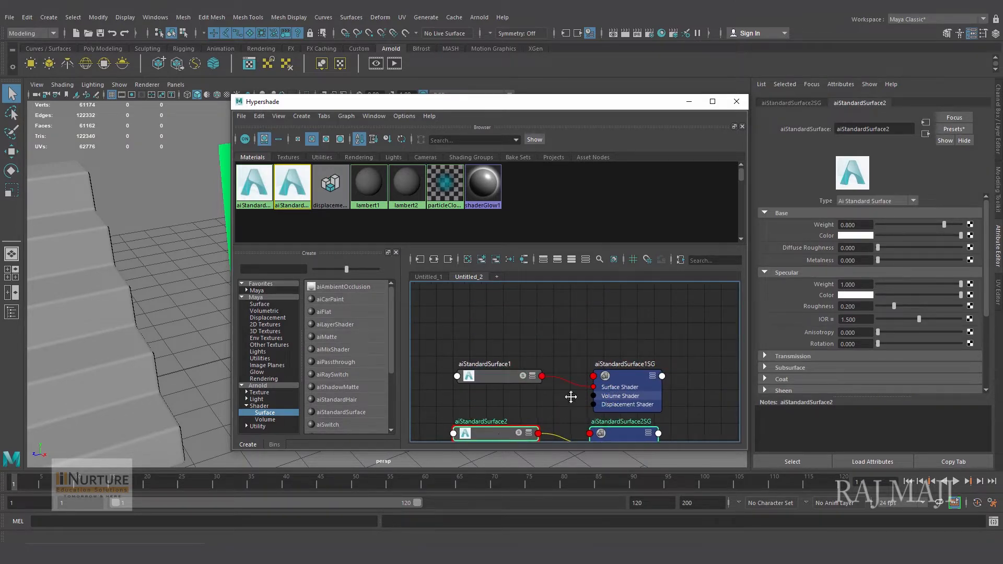
pyautogui.keyDown('alt'); pyautogui.moveTo(534, 419); pyautogui.dragTo(512, 358, button='middle'); pyautogui.keyUp('alt')
pyautogui.moveTo(469, 373); pyautogui.dragTo(472, 381)
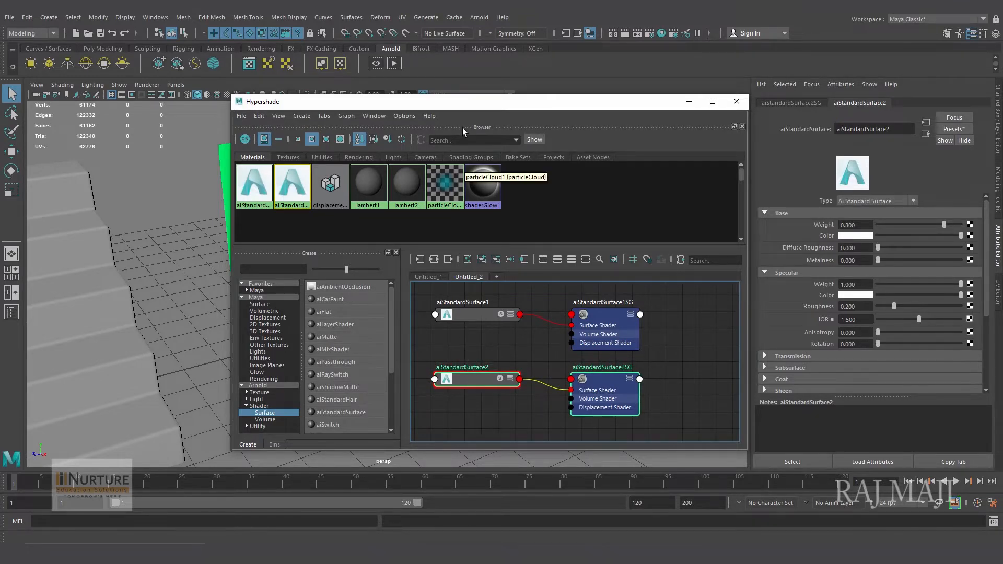
# Step: Assign aiStandardSurface1 to the sculpted staircase and set its base color to red
pyautogui.moveTo(466, 104); pyautogui.dragTo(640, 76)
pyautogui.click(677, 327)
pyautogui.moveTo(648, 290); pyautogui.dragTo(334, 308, button='middle')
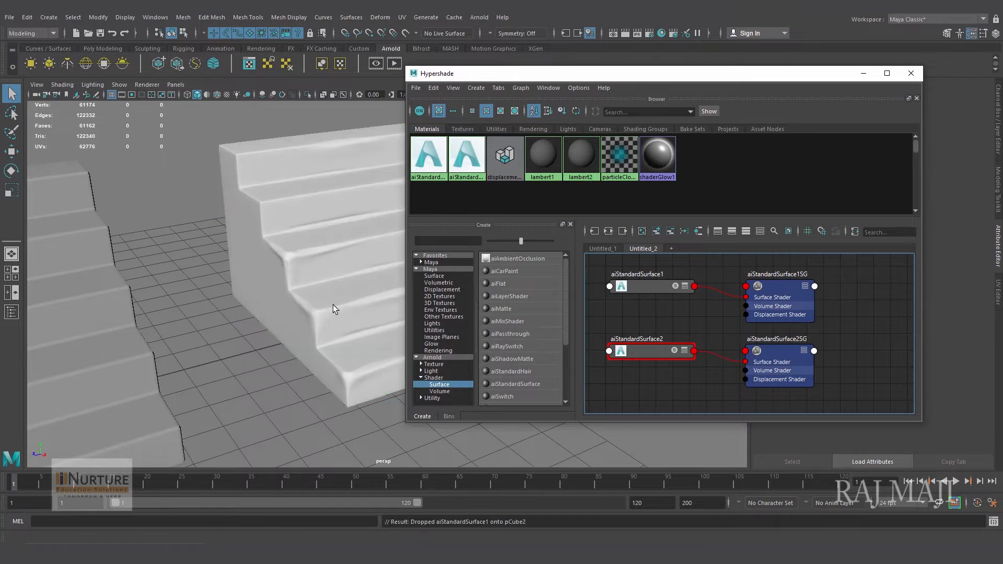
pyautogui.click(660, 290)
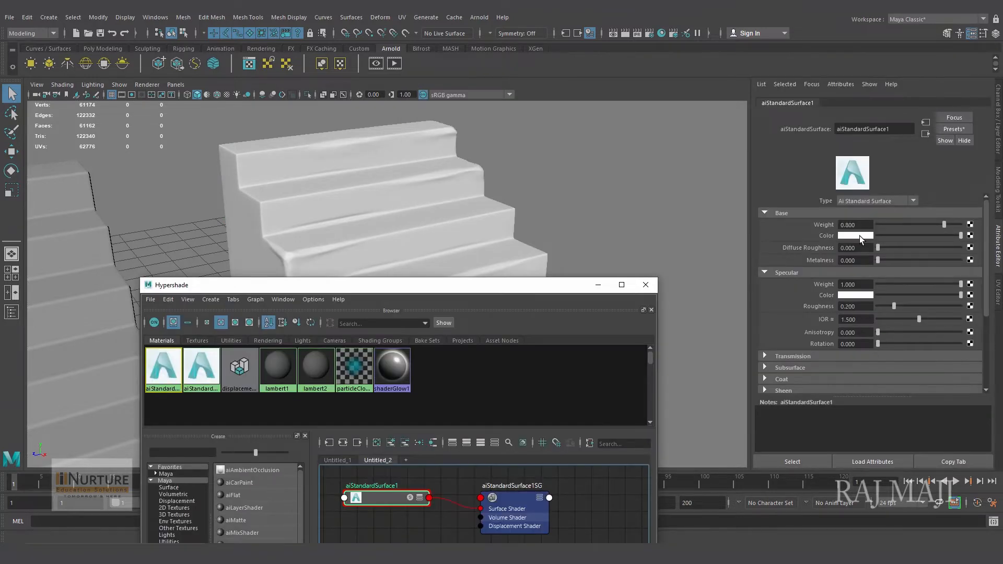
pyautogui.click(860, 236)
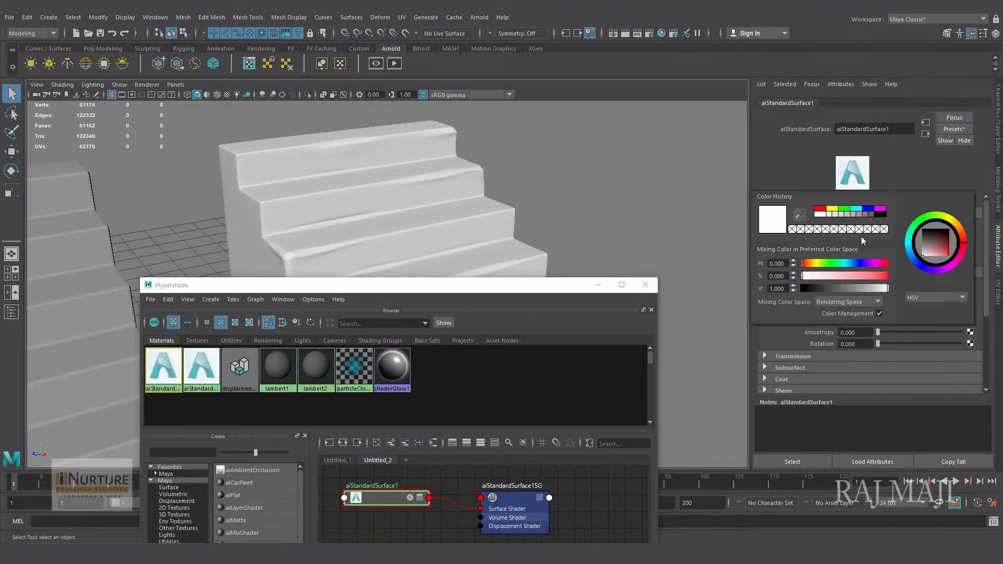
pyautogui.click(820, 209)
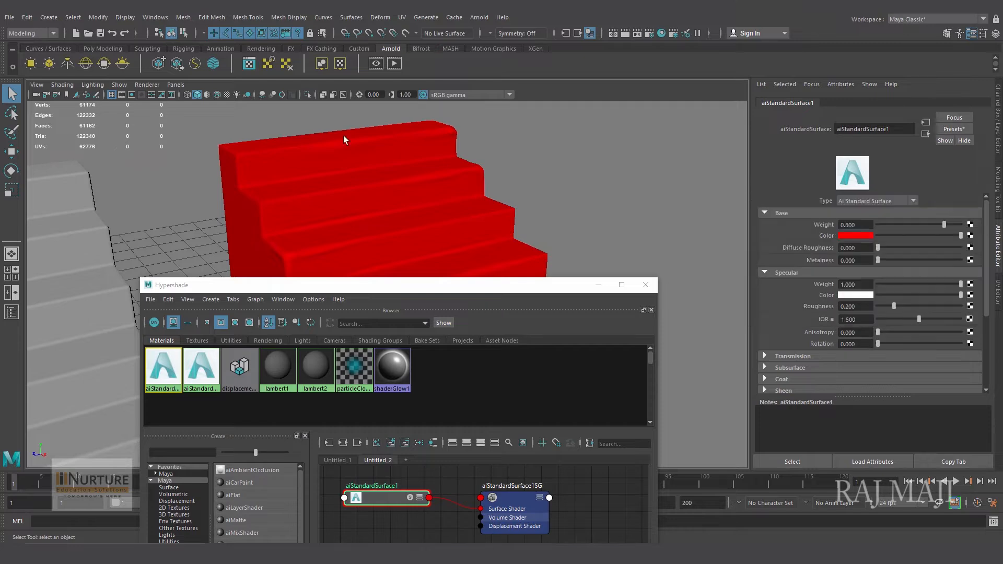
# Step: Assign aiStandardSurface2 to the sculpted staircase and set its base color to blue
pyautogui.moveTo(555, 287); pyautogui.dragTo(831, 105)
pyautogui.moveTo(652, 382); pyautogui.dragTo(410, 326, button='middle')
pyautogui.click(666, 380)
pyautogui.moveTo(770, 107); pyautogui.dragTo(495, 327)
pyautogui.click(854, 235)
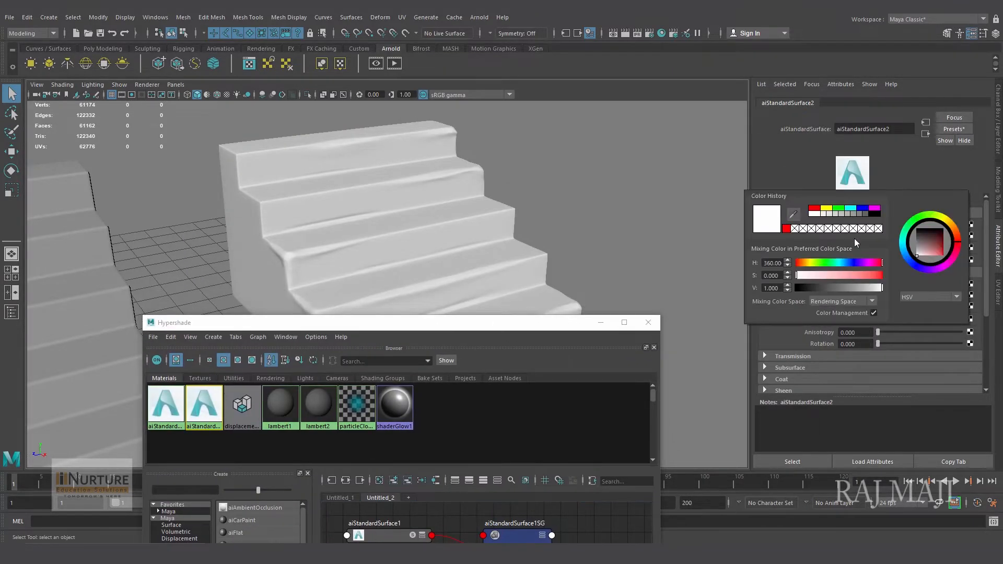
pyautogui.click(862, 208)
# Step: Set the specular weight to 0 on both aiStandardSurface1 and aiStandardSurface2
pyautogui.moveTo(492, 328); pyautogui.dragTo(488, 114)
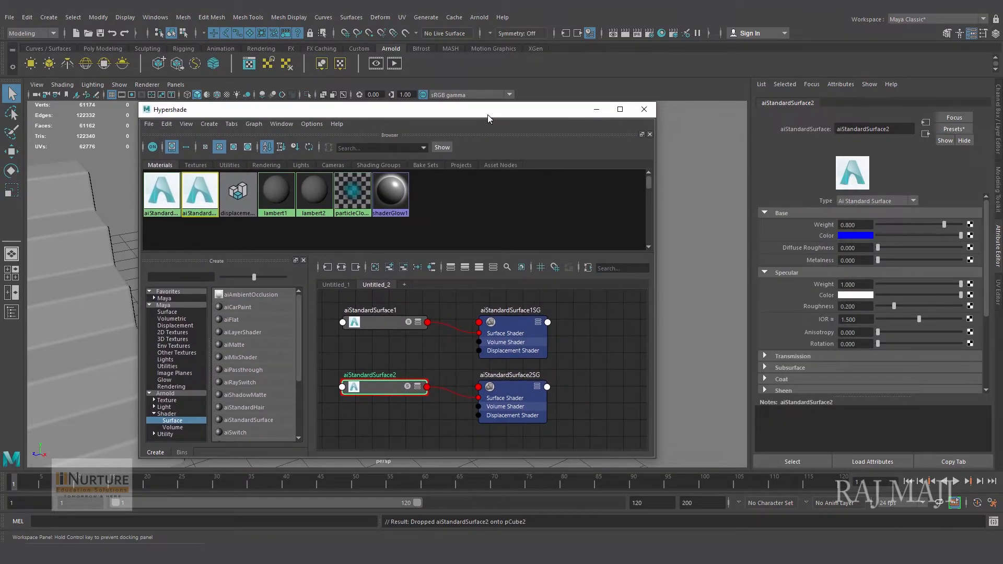
pyautogui.click(378, 324)
pyautogui.moveTo(900, 284); pyautogui.dragTo(874, 284)
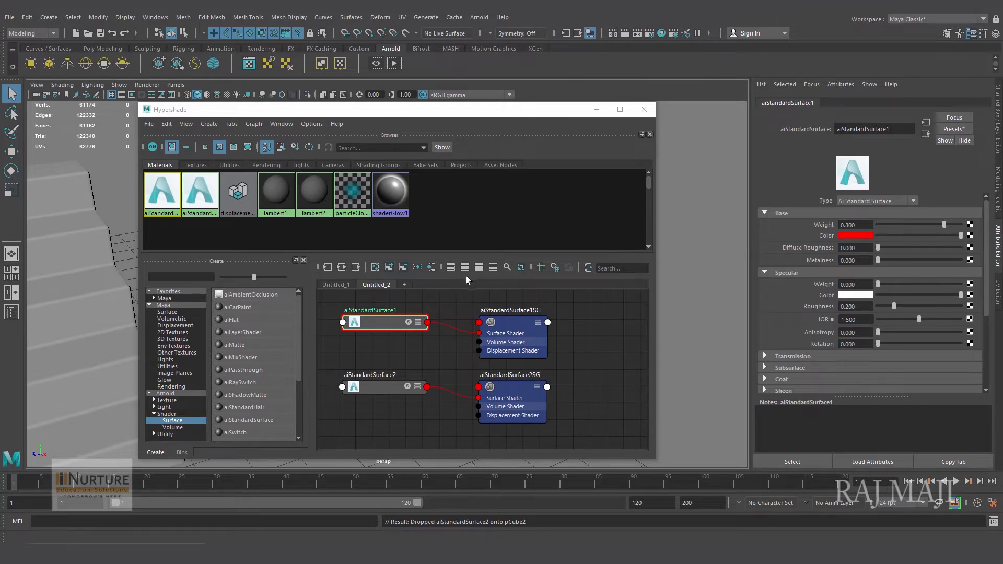
pyautogui.click(374, 387)
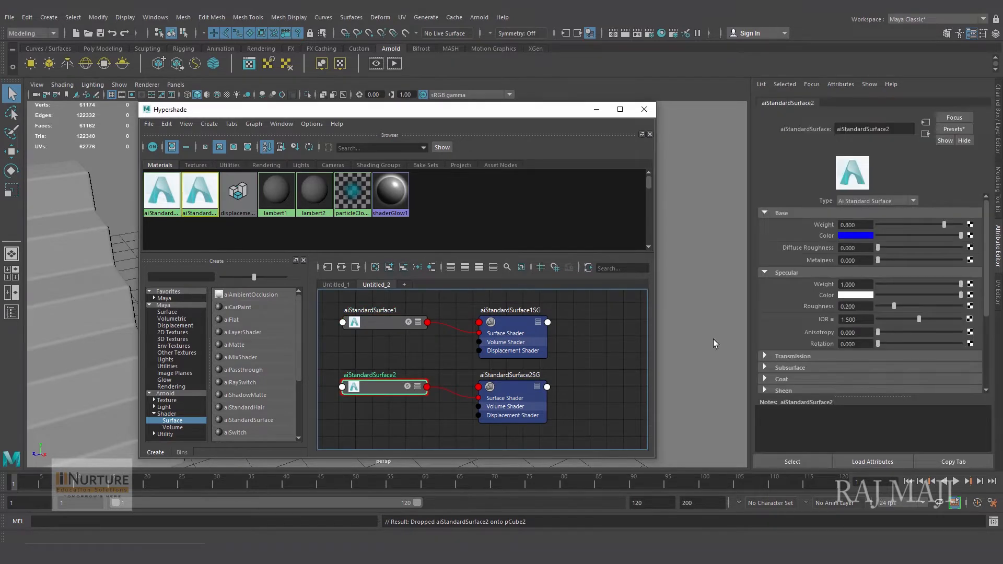
pyautogui.moveTo(902, 284); pyautogui.dragTo(609, 285)
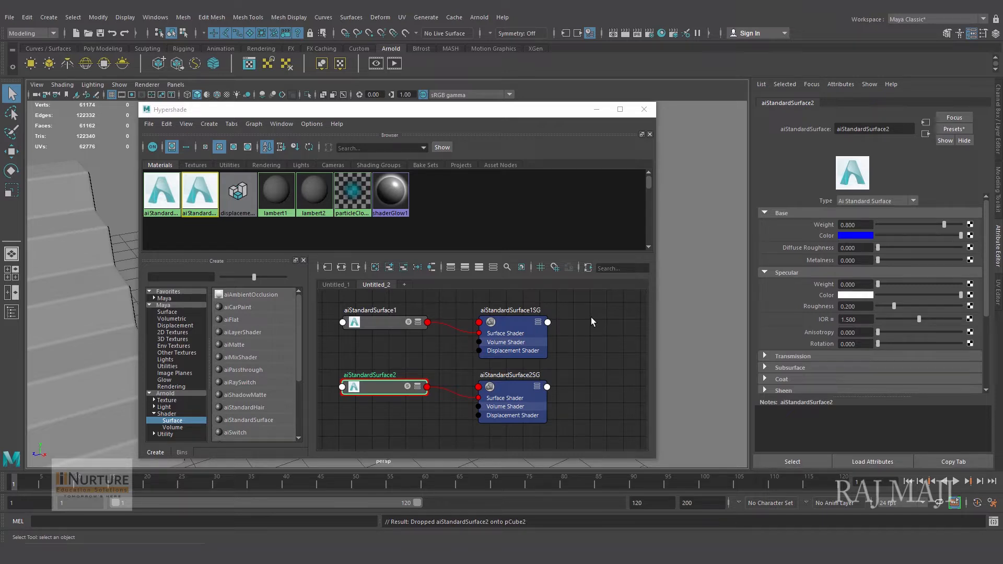
pyautogui.moveTo(491, 122); pyautogui.dragTo(820, 130)
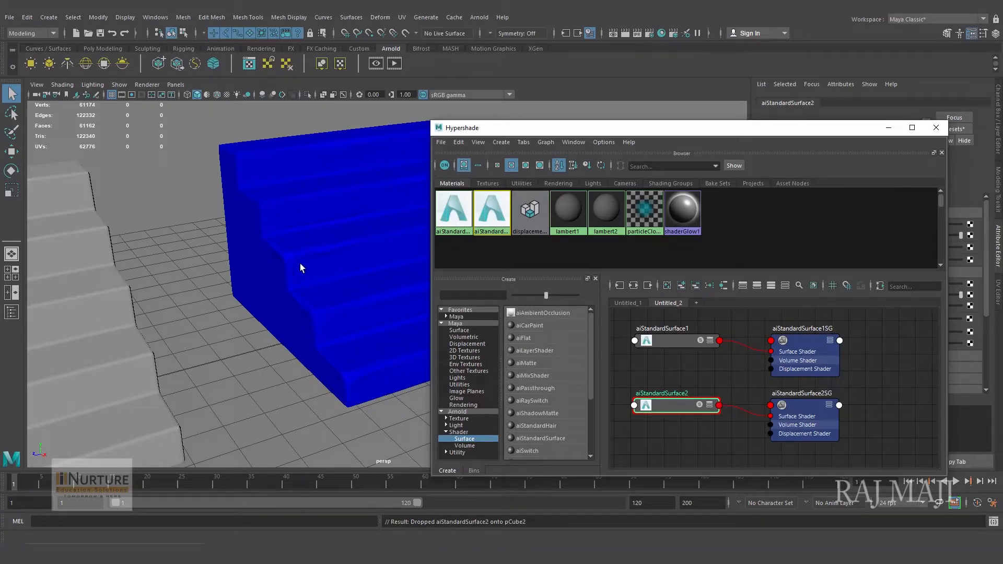
# Step: Create an aiMixShader from the Arnold surface shaders in the Untitled_2 graph
pyautogui.moveTo(714, 127); pyautogui.dragTo(442, 76)
pyautogui.scroll(-2, 561, 353)
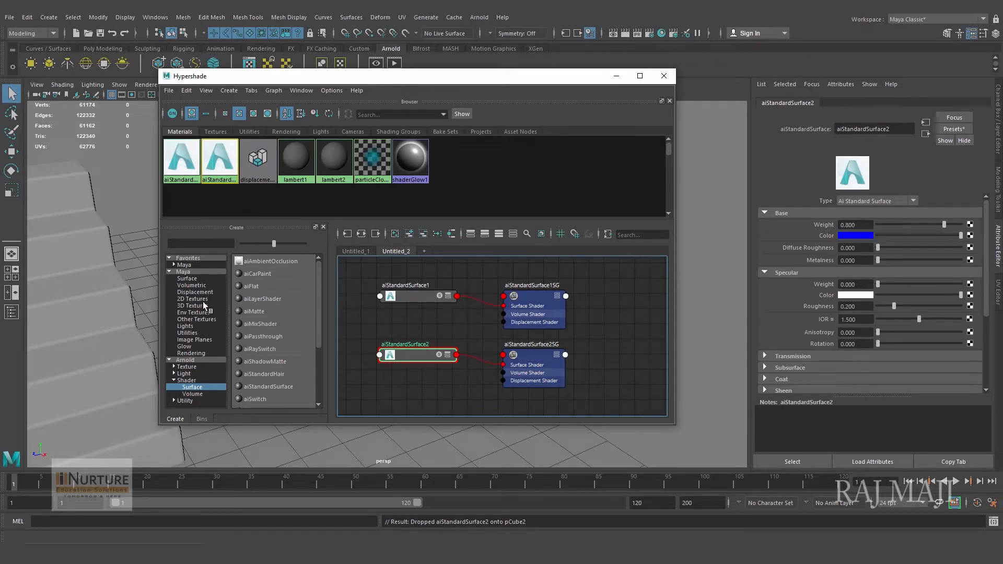
pyautogui.click(187, 278)
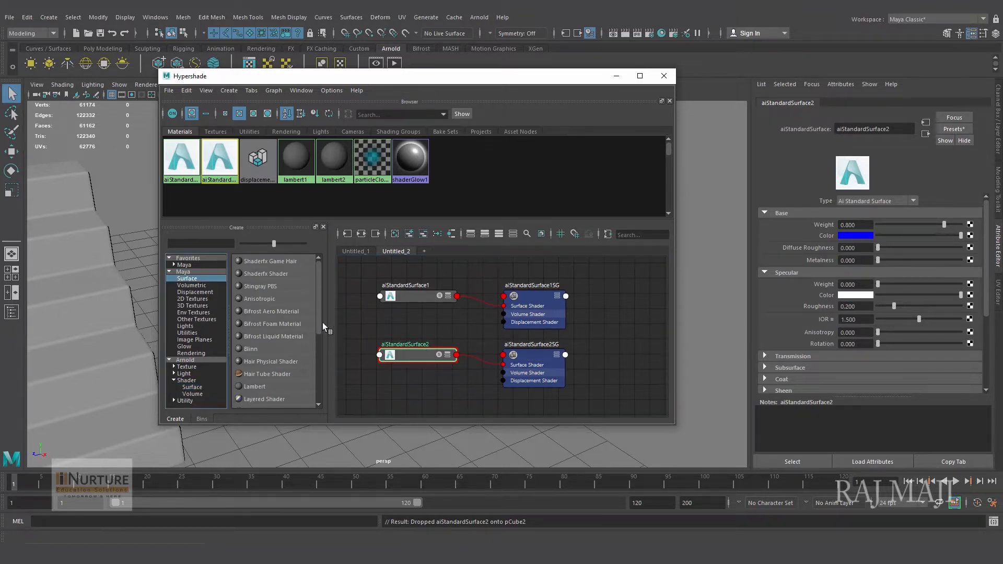
pyautogui.moveTo(318, 300); pyautogui.dragTo(318, 315)
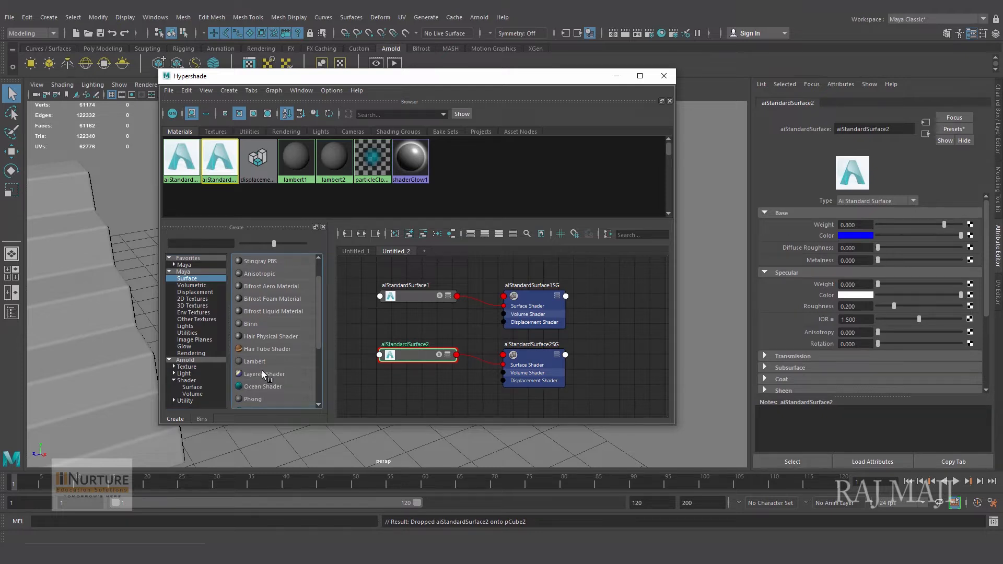
pyautogui.click(192, 388)
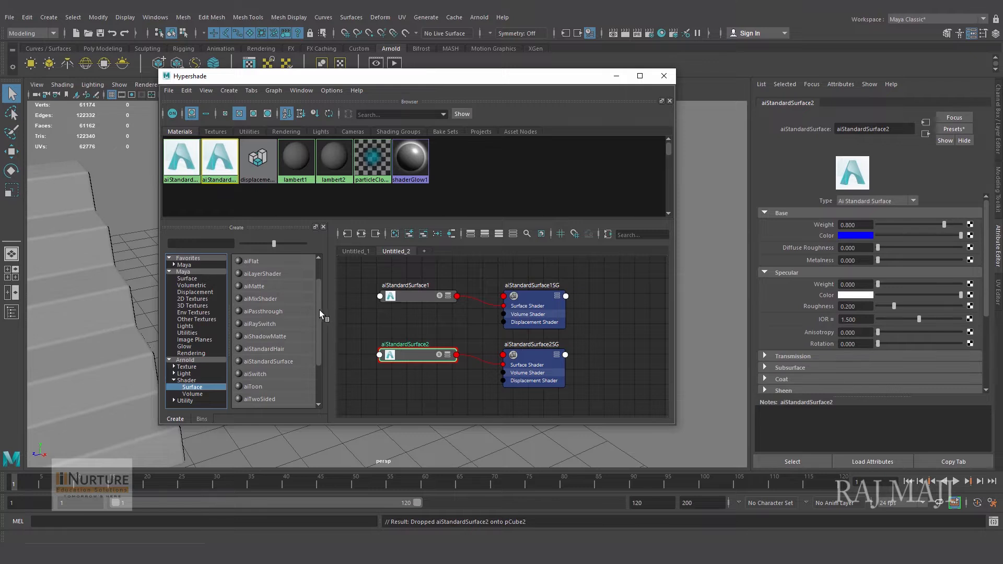
pyautogui.moveTo(318, 305)
pyautogui.mouseDown()
pyautogui.moveTo(321, 271)
pyautogui.moveTo(320, 304)
pyautogui.mouseUp()
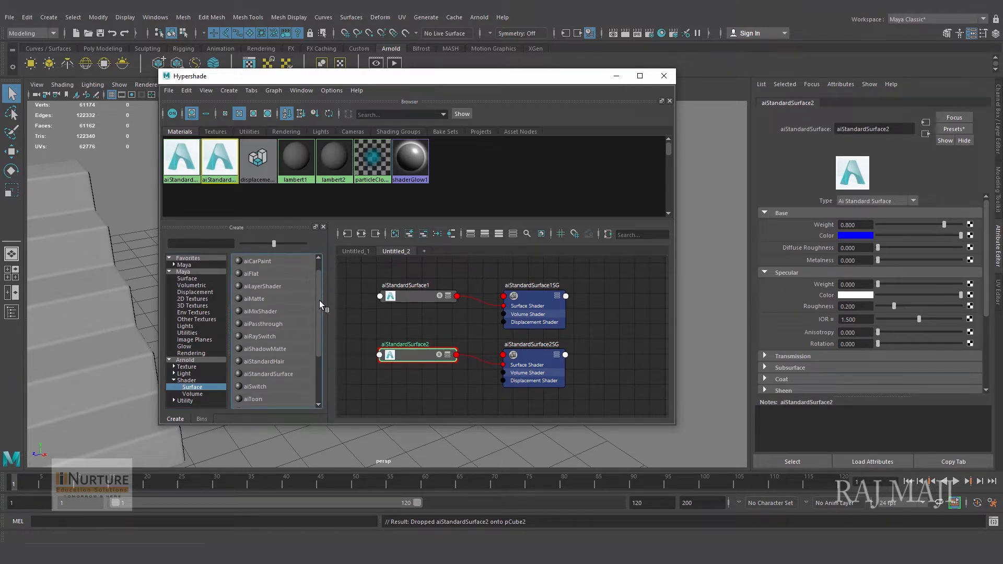
pyautogui.click(260, 312)
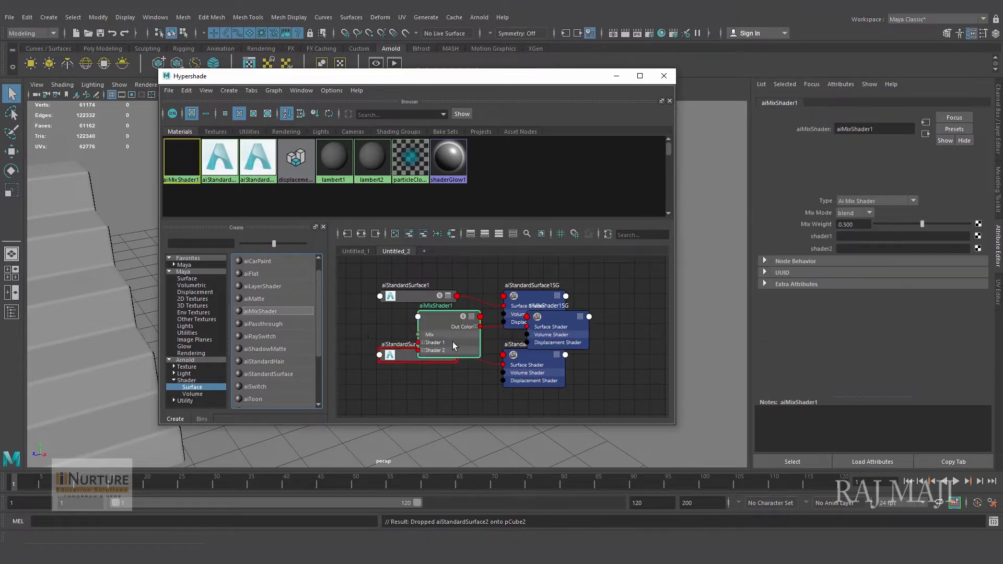
# Step: Place the aiMixShader1 node and its shading group side by side, to the right of the two standard surface networks
pyautogui.keyDown('alt'); pyautogui.moveTo(548, 332); pyautogui.dragTo(439, 332, button='middle'); pyautogui.keyUp('alt')
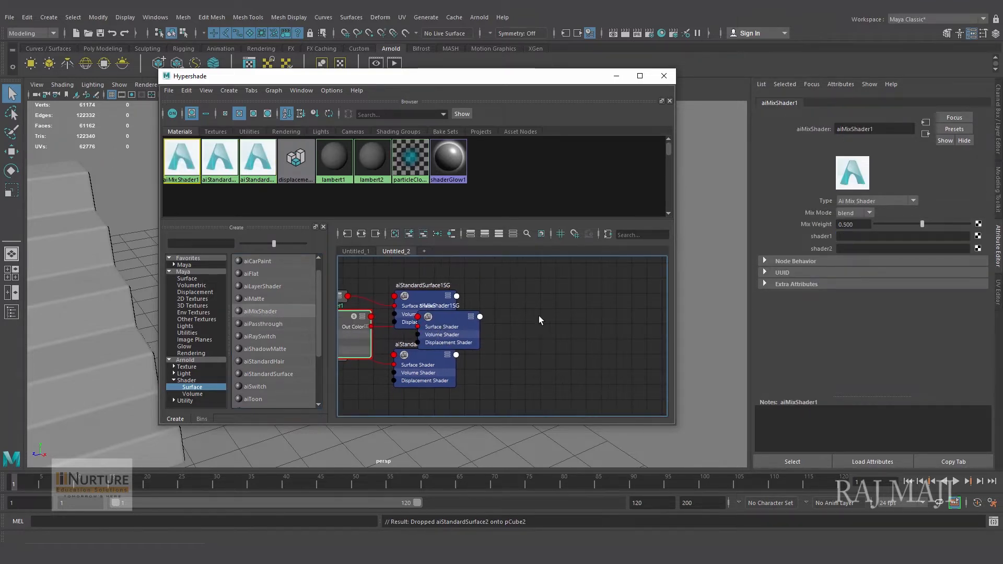
pyautogui.moveTo(356, 313); pyautogui.dragTo(522, 317)
pyautogui.moveTo(616, 317); pyautogui.dragTo(614, 320)
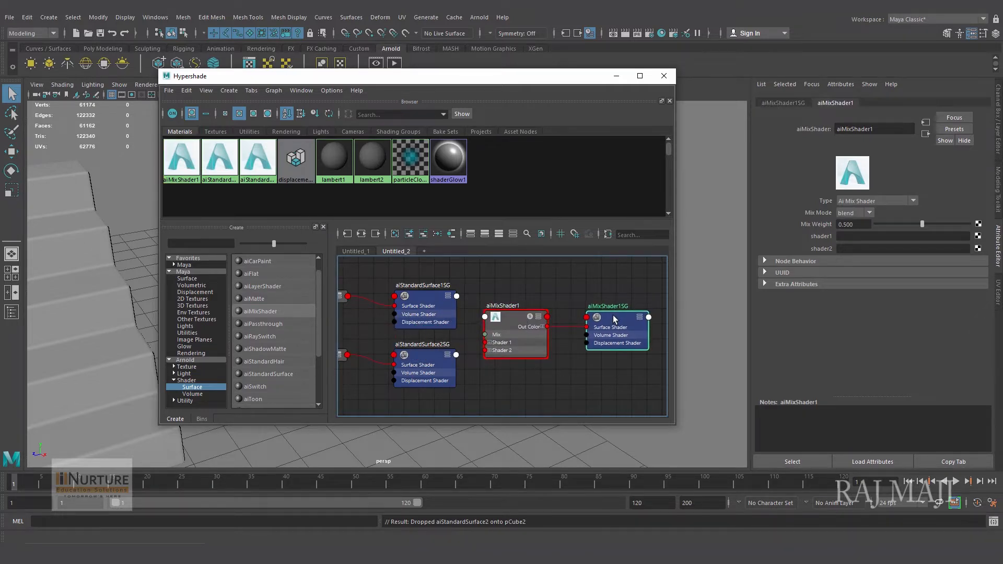
pyautogui.moveTo(510, 321); pyautogui.dragTo(517, 321)
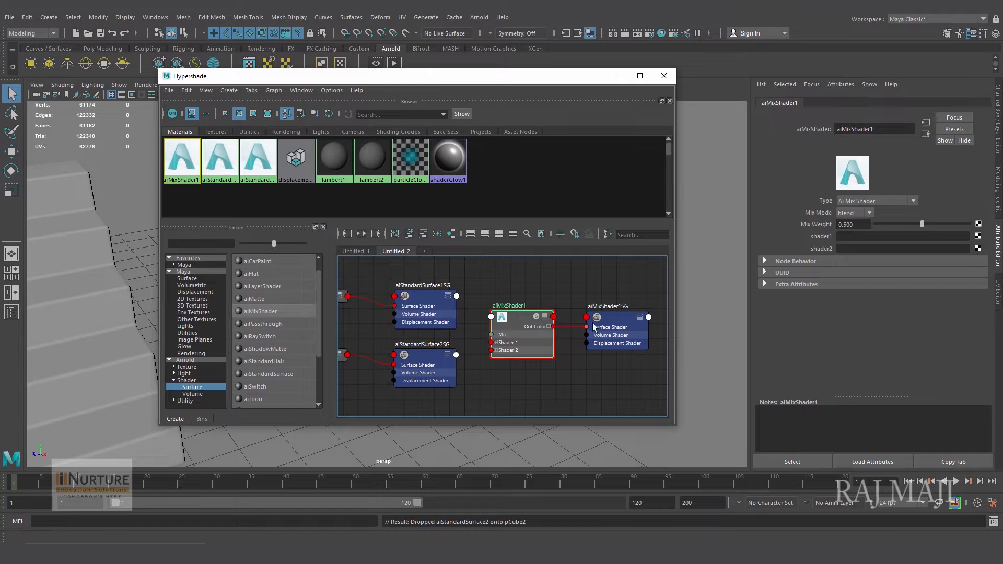
pyautogui.moveTo(613, 320); pyautogui.dragTo(611, 319)
pyautogui.keyDown('alt'); pyautogui.moveTo(603, 335); pyautogui.dragTo(585, 336, button='middle'); pyautogui.keyUp('alt')
pyautogui.click(498, 321)
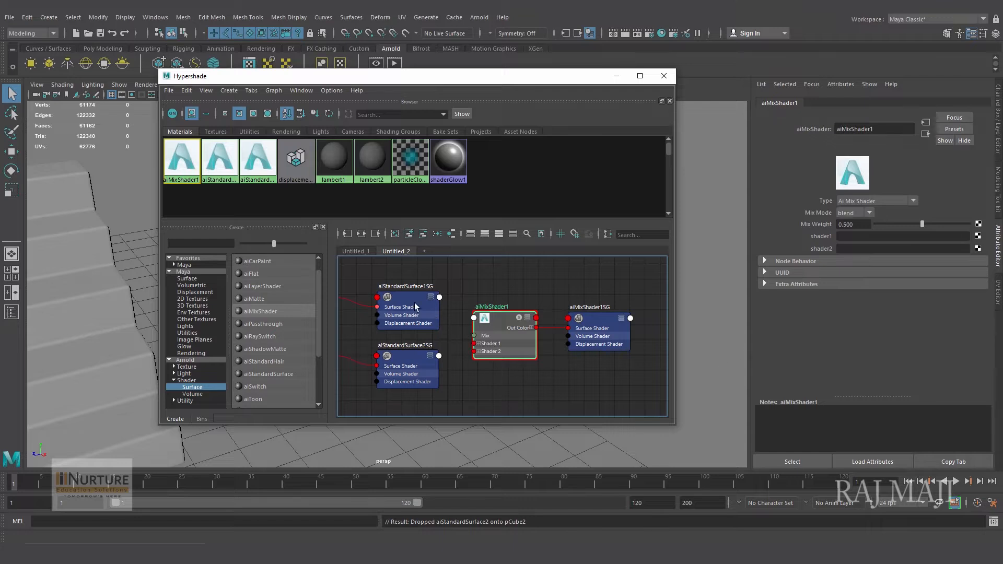
# Step: Connect aiStandardSurface1 to the shader1 input and aiStandardSurface2 to the shader2 input of aiMixShader1
pyautogui.keyDown('alt'); pyautogui.moveTo(494, 293); pyautogui.dragTo(542, 287, button='middle'); pyautogui.keyUp('alt')
pyautogui.keyDown('alt'); pyautogui.moveTo(542, 287); pyautogui.dragTo(517, 293, button='right'); pyautogui.keyUp('alt')
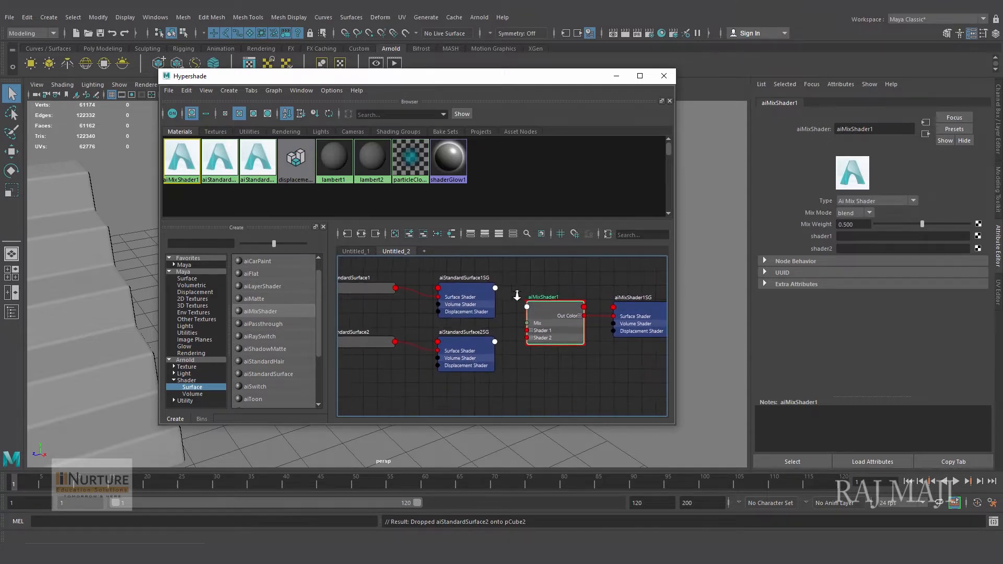
pyautogui.moveTo(361, 291); pyautogui.dragTo(819, 240, button='middle')
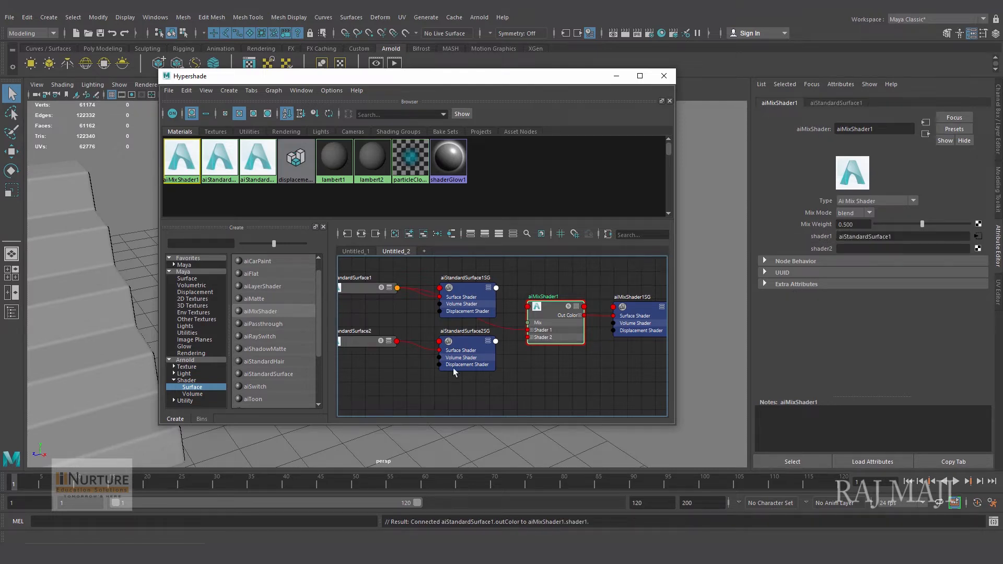
pyautogui.moveTo(382, 352); pyautogui.dragTo(821, 249, button='middle')
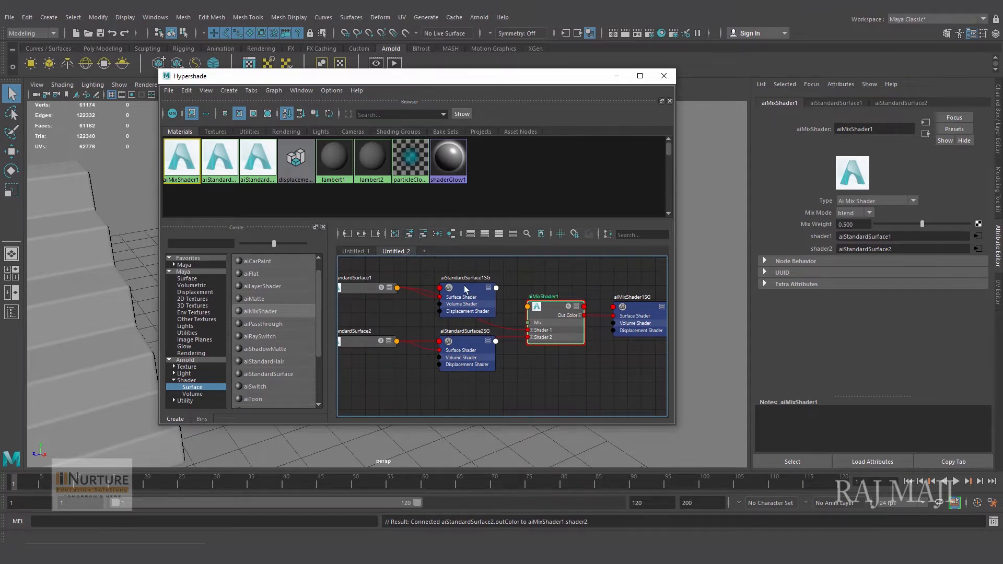
# Step: Spread the shading group nodes clear of the mix shader connections and assign aiMixShader1 to the sculpted staircase
pyautogui.moveTo(464, 288); pyautogui.dragTo(434, 242)
pyautogui.moveTo(463, 339); pyautogui.dragTo(437, 378)
pyautogui.moveTo(548, 315); pyautogui.dragTo(528, 301)
pyautogui.moveTo(526, 82); pyautogui.dragTo(200, 131)
pyautogui.moveTo(203, 343); pyautogui.dragTo(407, 327, button='middle')
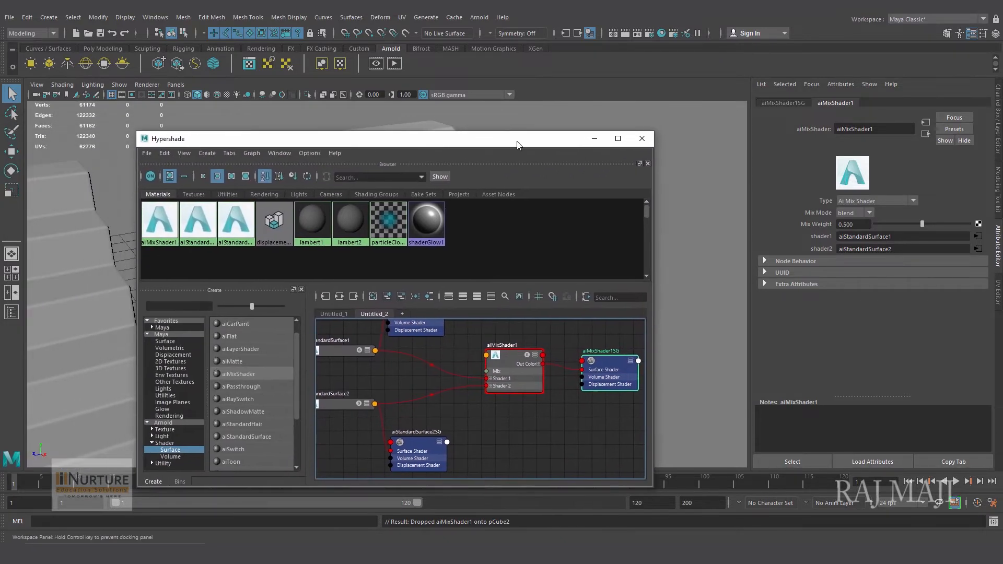
# Step: Open the Arnold RenderView, limit rendering to a region around the staircase, and start the live render
pyautogui.moveTo(518, 143); pyautogui.dragTo(516, 161)
pyautogui.click(400, 68)
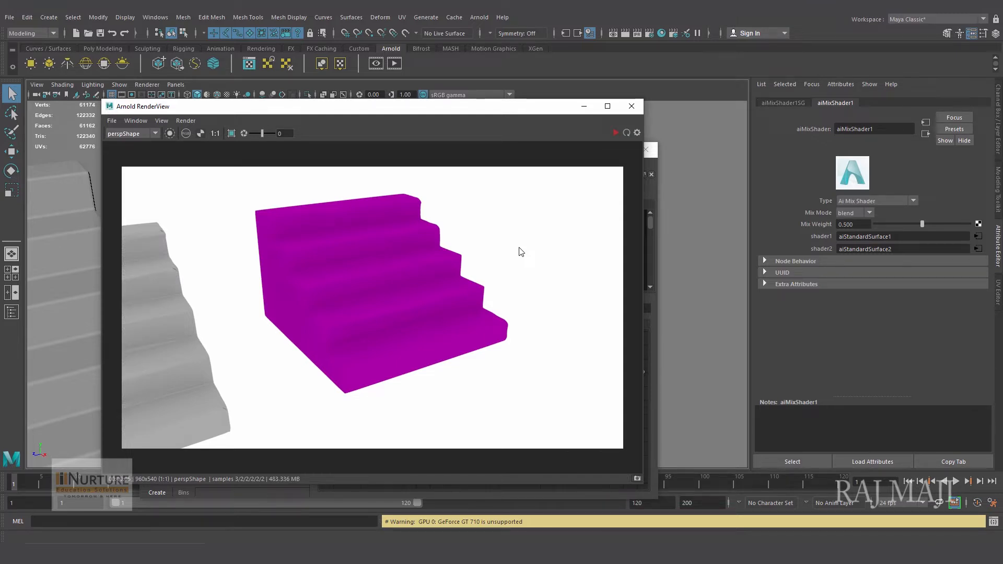
pyautogui.click(232, 133)
pyautogui.moveTo(227, 181); pyautogui.dragTo(530, 410)
pyautogui.moveTo(487, 111); pyautogui.dragTo(349, 61)
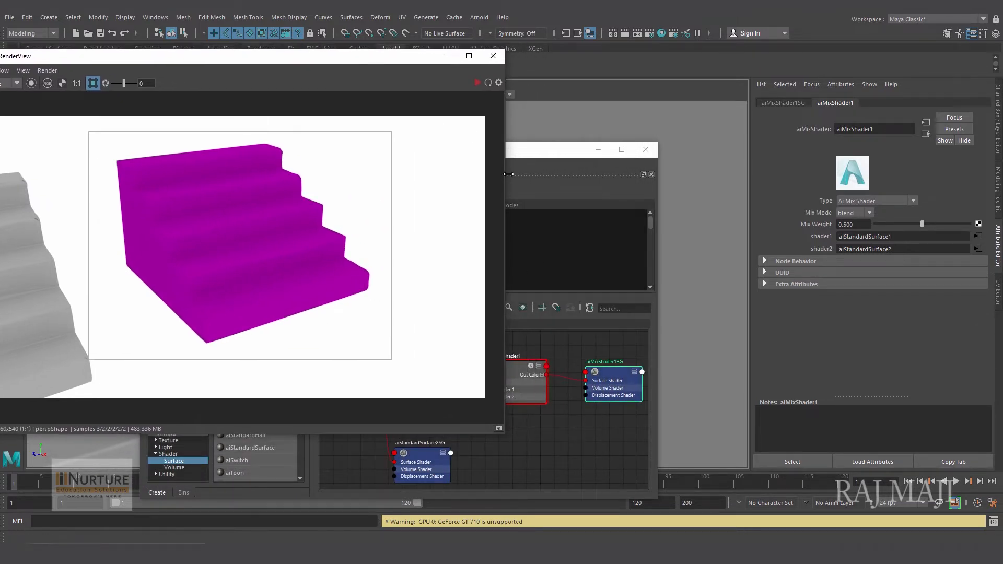
pyautogui.click(487, 83)
# Step: Compare aiMixShader1 in the render at mix weights 0 and 1, ending with the weight at 0.5
pyautogui.click(518, 371)
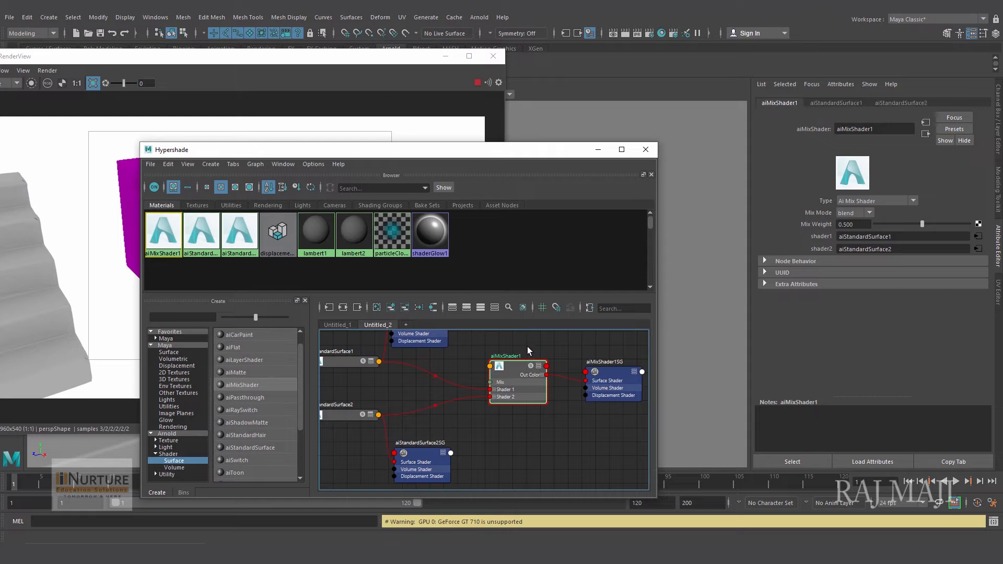
pyautogui.moveTo(529, 157); pyautogui.dragTo(579, 412)
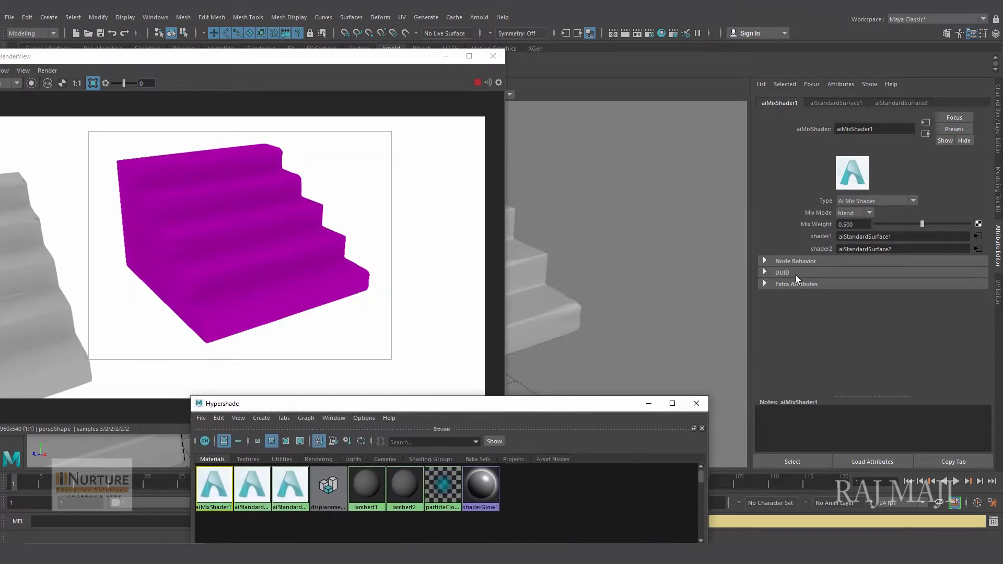
pyautogui.moveTo(922, 224); pyautogui.dragTo(855, 229)
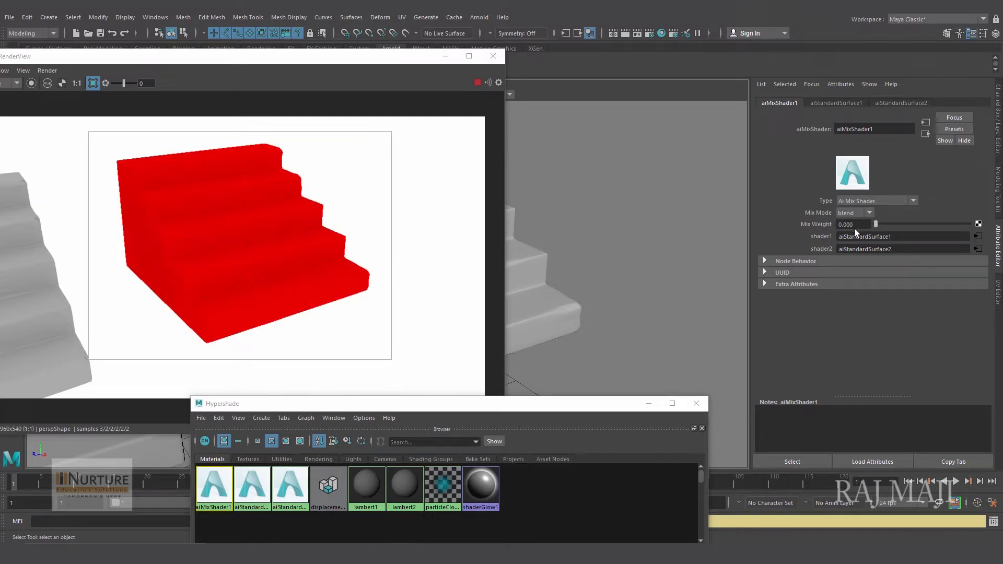
pyautogui.moveTo(854, 229); pyautogui.dragTo(989, 234)
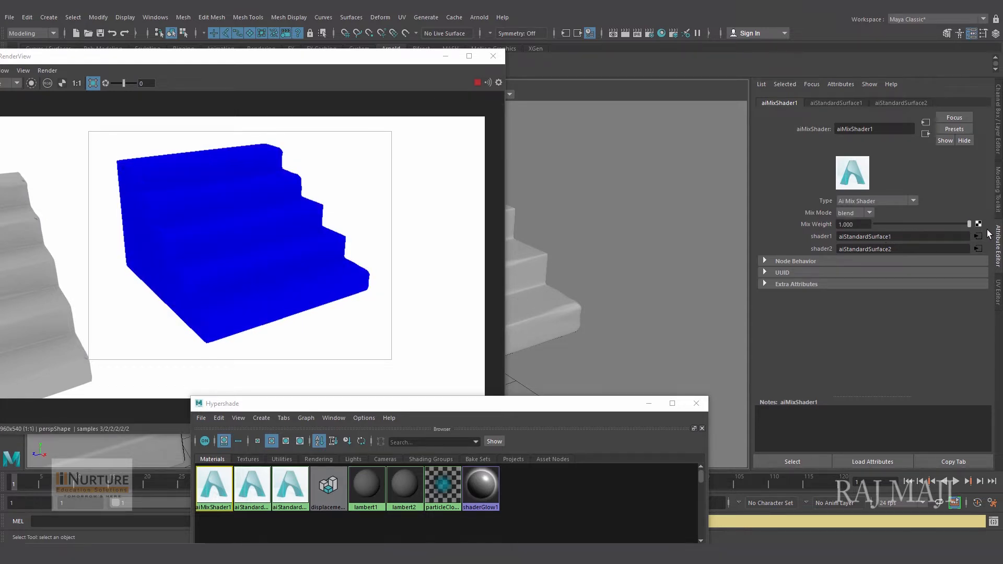
pyautogui.doubleClick(852, 226)
pyautogui.write('0.5')
pyautogui.press('Return')
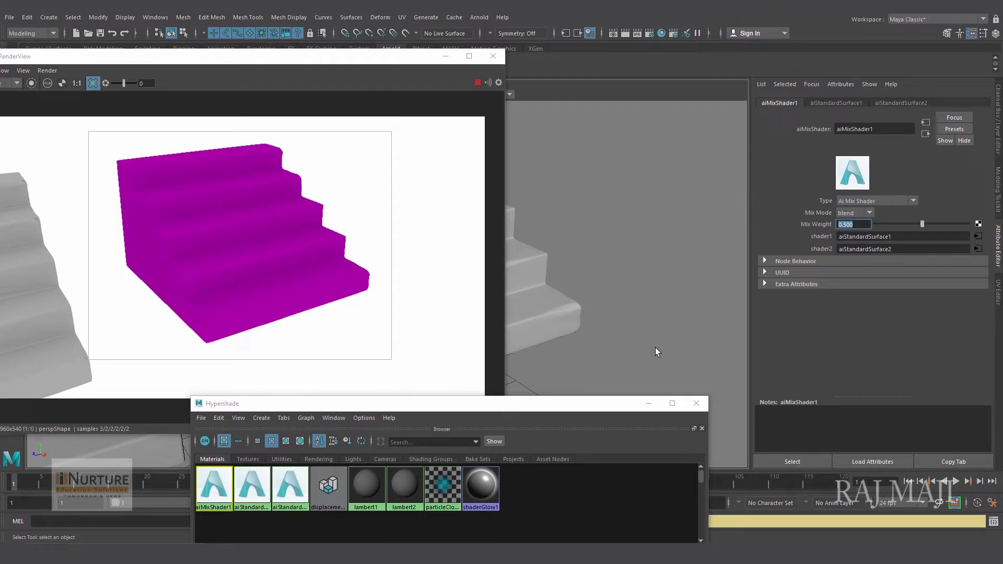
# Step: Create an aiCurvature node in the Untitled_2 graph of the Hypershade
pyautogui.moveTo(578, 408); pyautogui.dragTo(882, 195)
pyautogui.moveTo(387, 58); pyautogui.dragTo(143, 77)
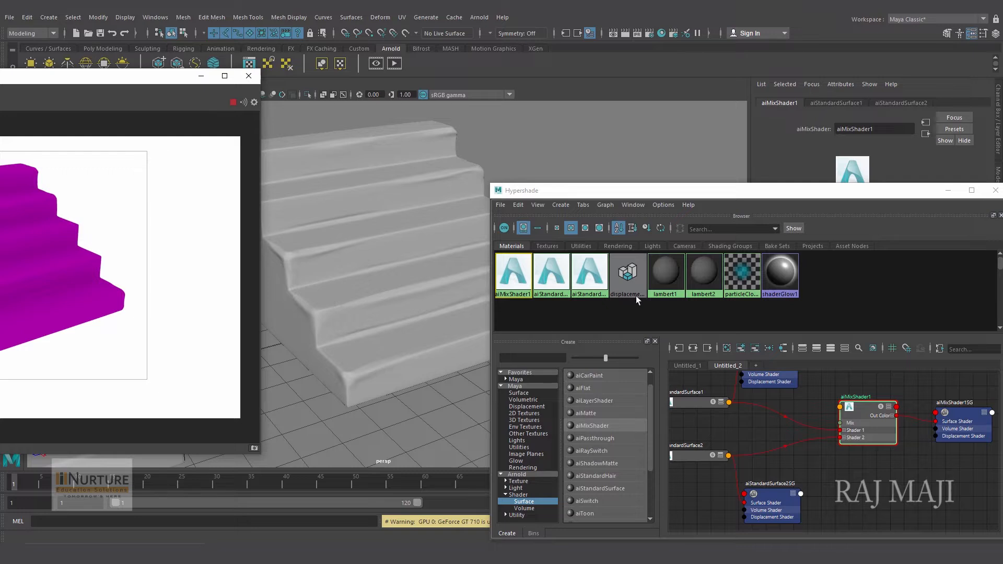
pyautogui.moveTo(693, 196); pyautogui.dragTo(455, 111)
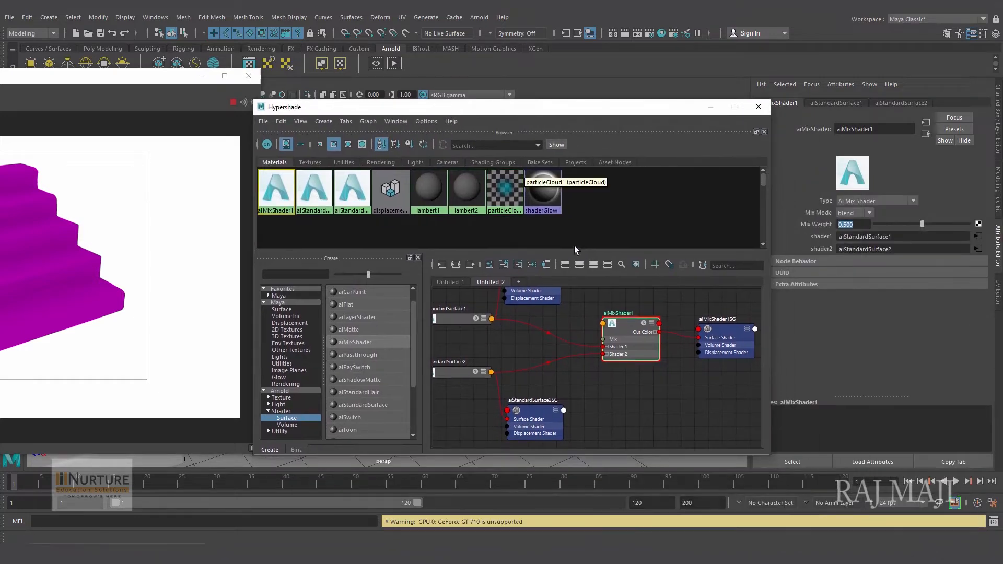
pyautogui.scroll(-3, 623, 356)
pyautogui.keyDown('alt'); pyautogui.moveTo(622, 356); pyautogui.dragTo(646, 378, button='middle'); pyautogui.keyUp('alt')
pyautogui.scroll(2, 614, 379)
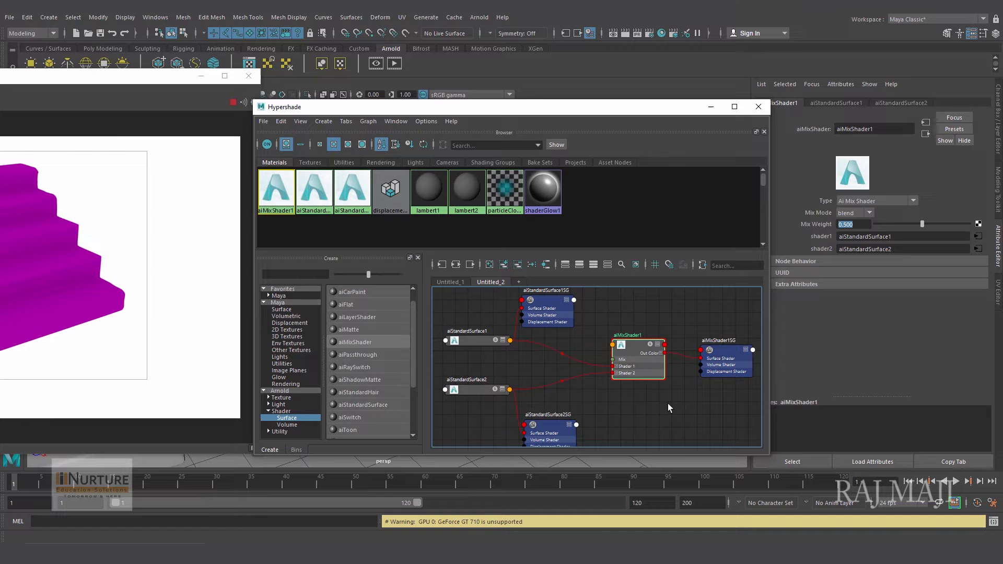
pyautogui.press('Tab')
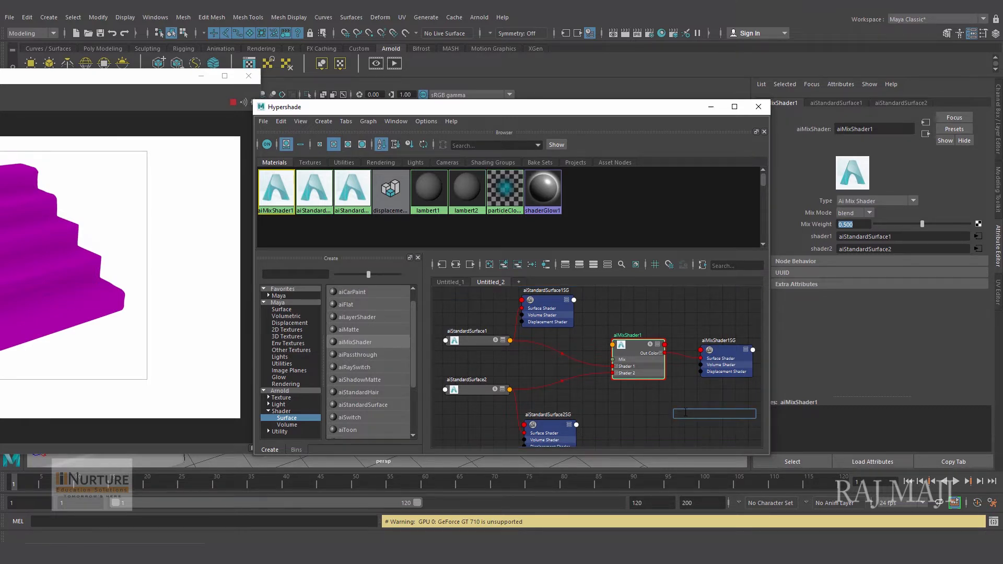
pyautogui.write('aicu')
pyautogui.click(701, 426)
pyautogui.moveTo(691, 419); pyautogui.dragTo(682, 391)
pyautogui.keyDown('alt'); pyautogui.moveTo(682, 391); pyautogui.dragTo(637, 403, button='middle'); pyautogui.keyUp('alt')
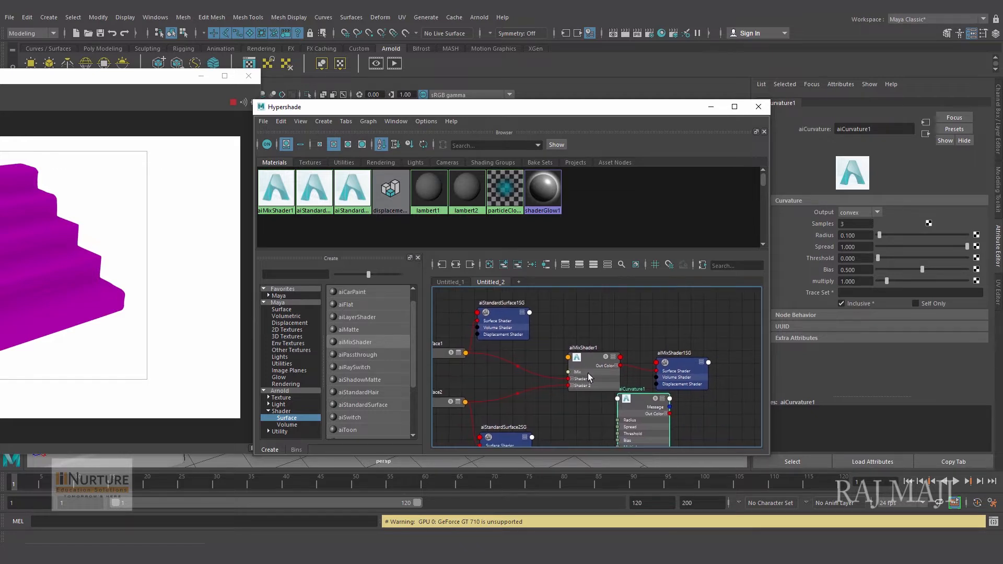
# Step: Place the aiCurvature1 node above the standard surface connections and move aiMixShader1 further to its right
pyautogui.moveTo(639, 406); pyautogui.dragTo(558, 300)
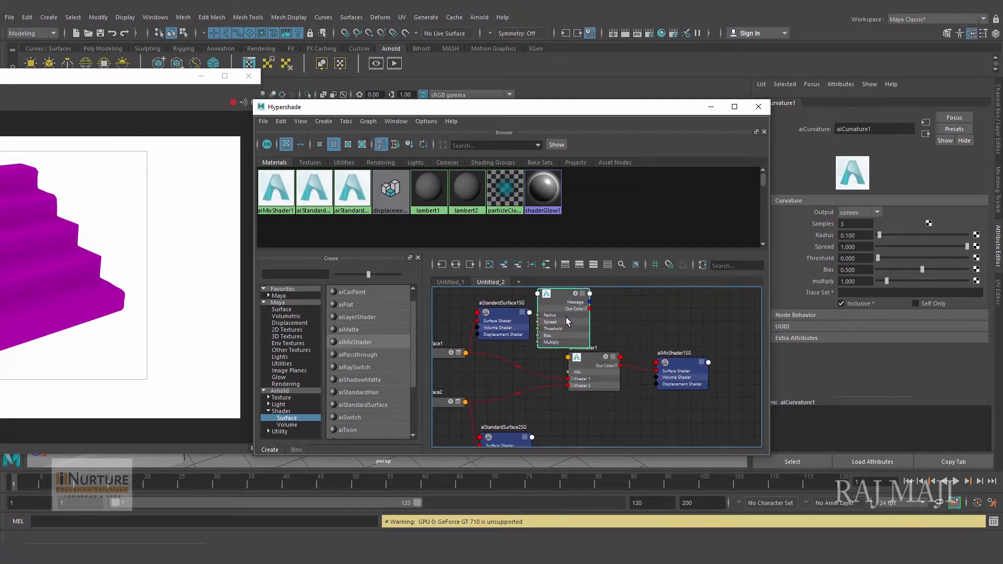
pyautogui.keyDown('alt'); pyautogui.moveTo(597, 350); pyautogui.dragTo(635, 372, button='middle'); pyautogui.keyUp('alt')
pyautogui.click(629, 378)
pyautogui.moveTo(626, 381); pyautogui.dragTo(682, 385)
pyautogui.moveTo(603, 316); pyautogui.dragTo(613, 331)
pyautogui.click(681, 385)
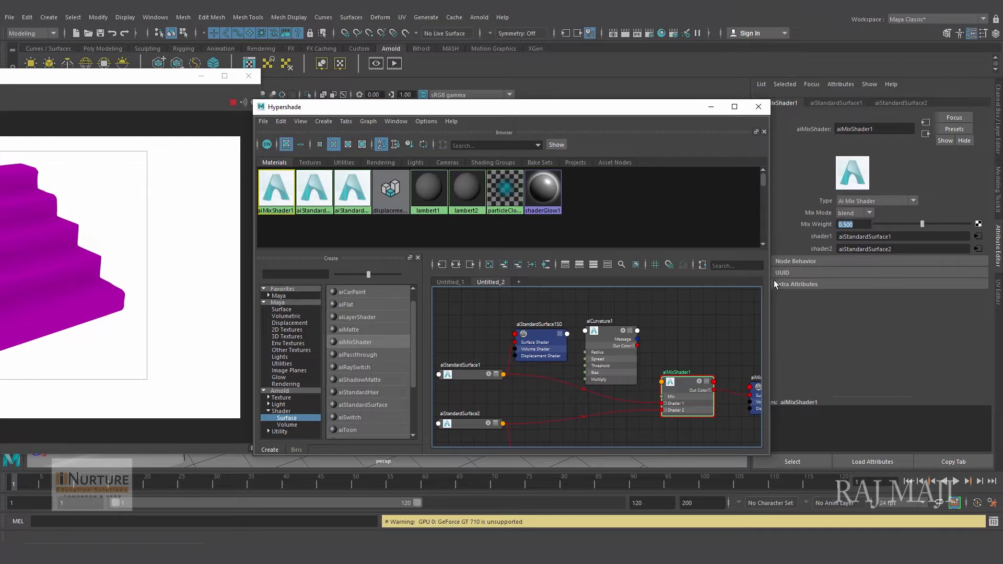
pyautogui.moveTo(599, 128); pyautogui.dragTo(531, 97)
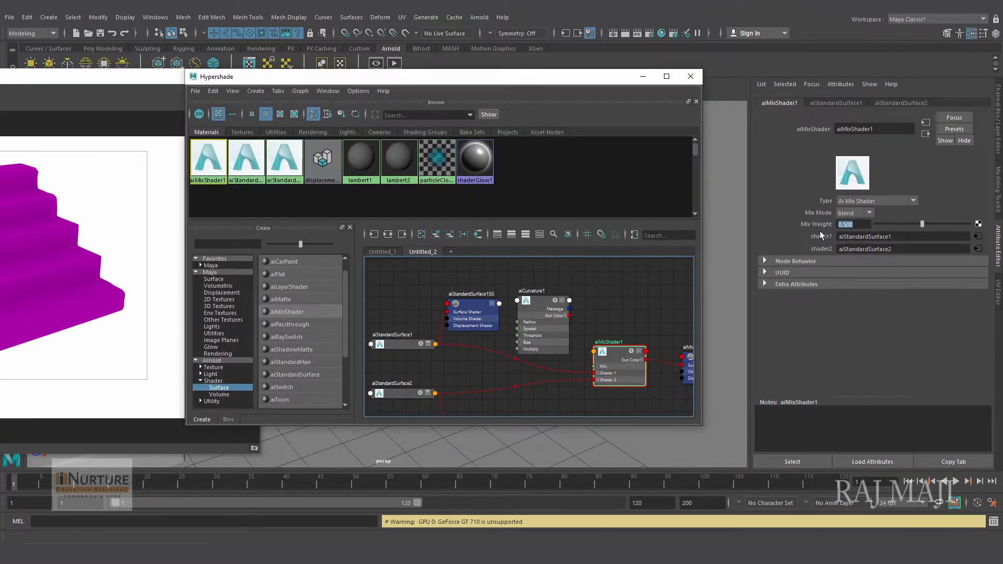
# Step: Expand aiCurvature1's Out Color and connect Out Color R to the Mix input of aiMixShader1
pyautogui.moveTo(540, 303); pyautogui.dragTo(532, 274)
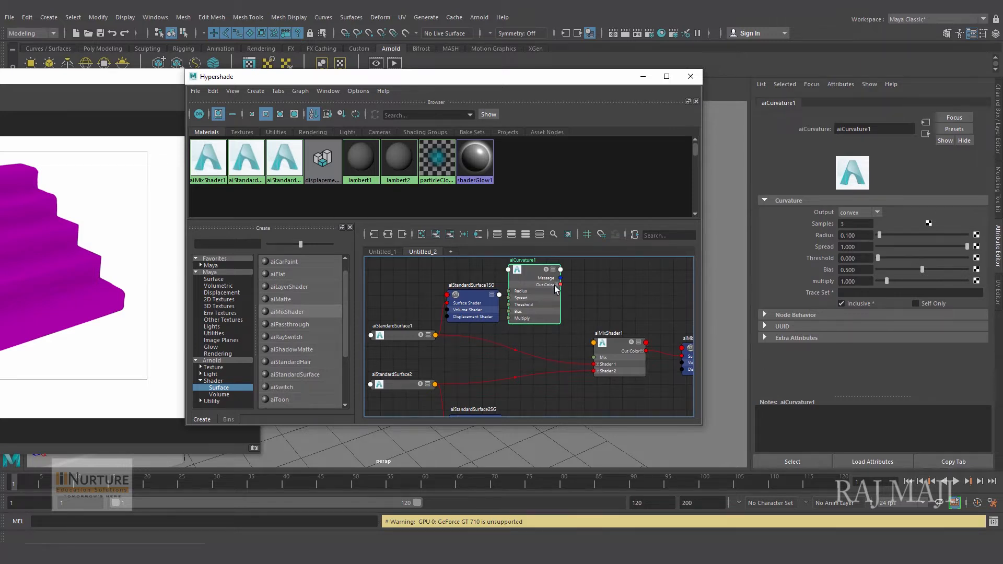
pyautogui.click(555, 285)
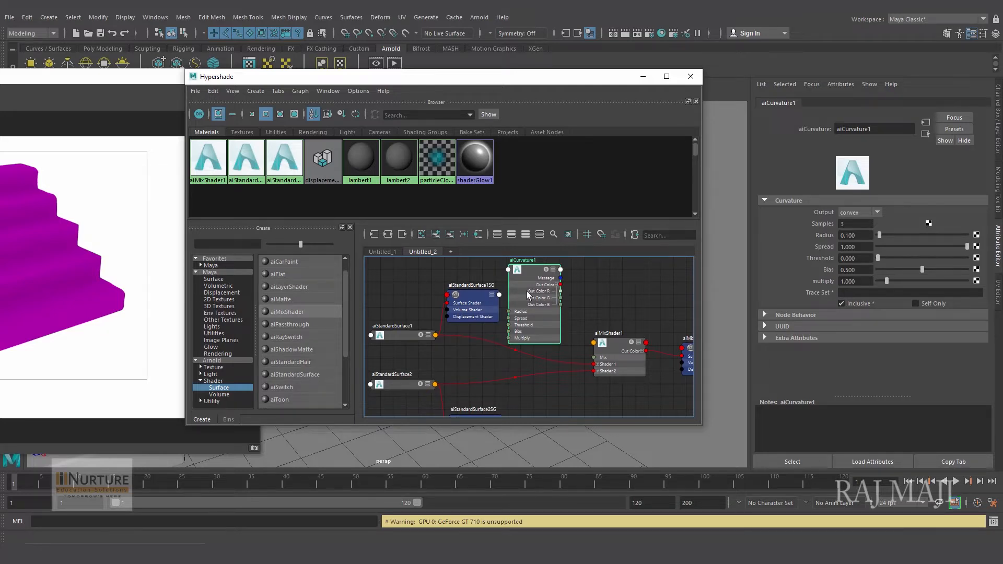
pyautogui.moveTo(560, 290); pyautogui.dragTo(594, 356)
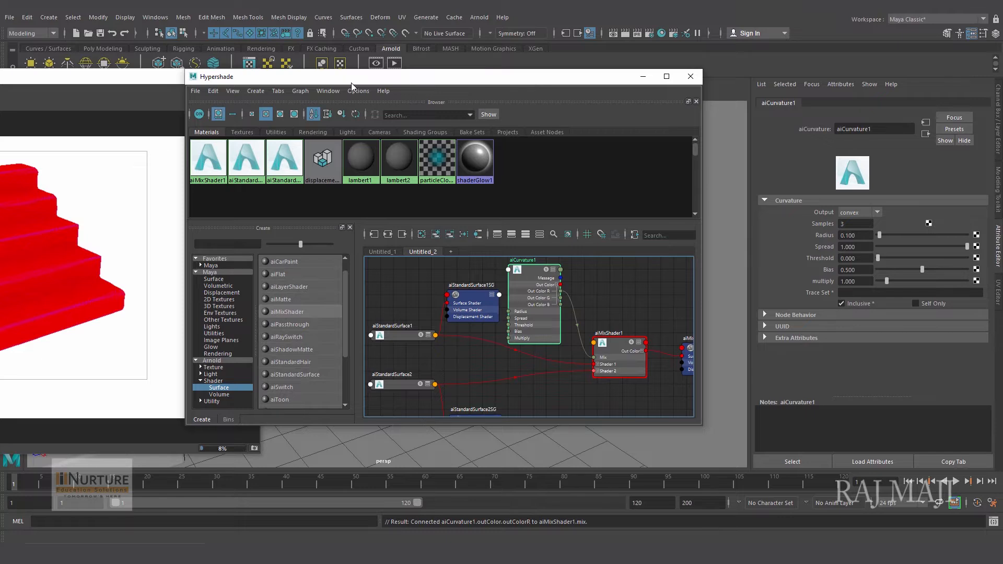
# Step: Bring the full Arnold RenderView into view and set aiCurvature1's radius to about 1.213 and spread to about 0.704
pyautogui.moveTo(351, 82); pyautogui.dragTo(371, 118)
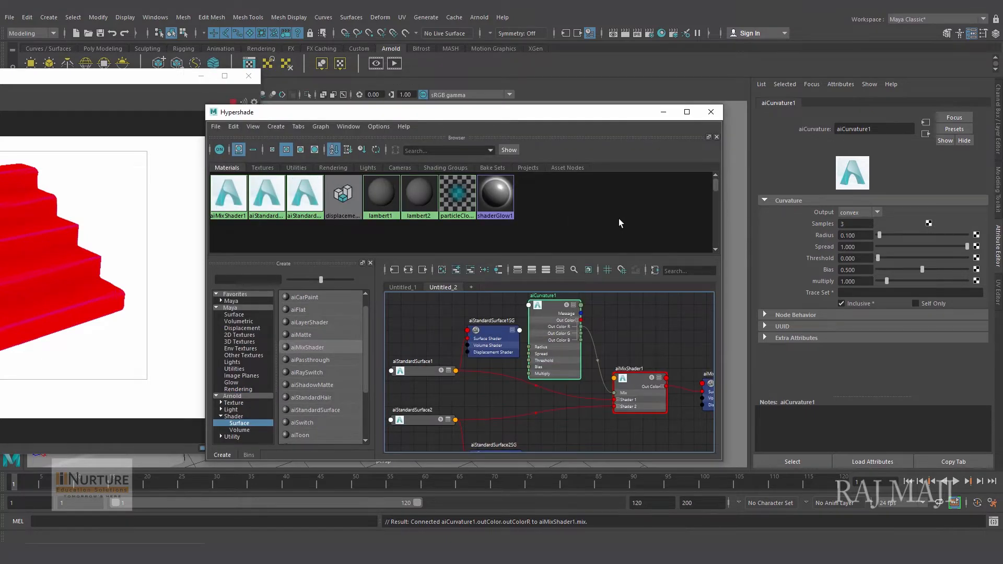
pyautogui.click(664, 113)
pyautogui.moveTo(133, 78); pyautogui.dragTo(543, 103)
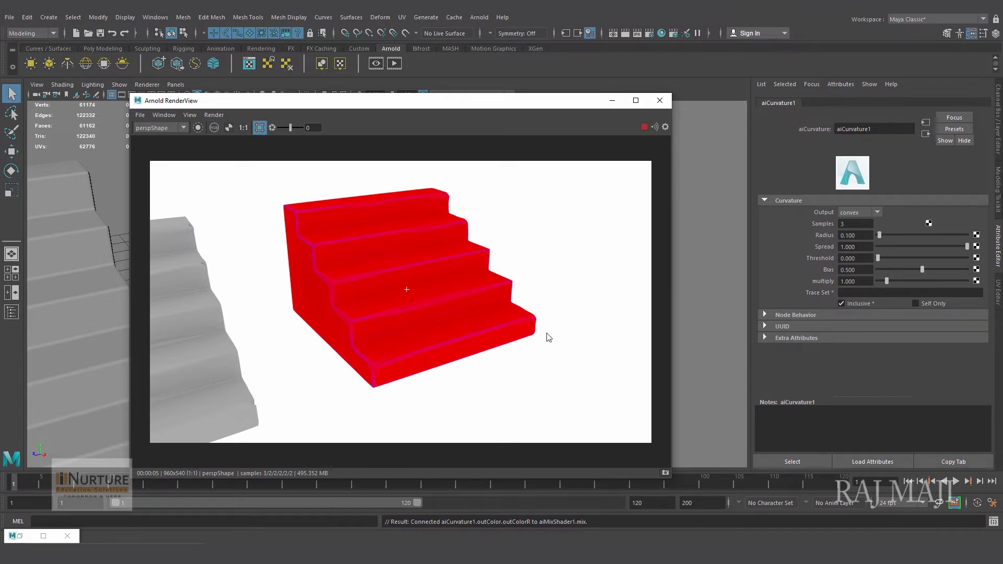
pyautogui.moveTo(881, 236); pyautogui.dragTo(911, 246)
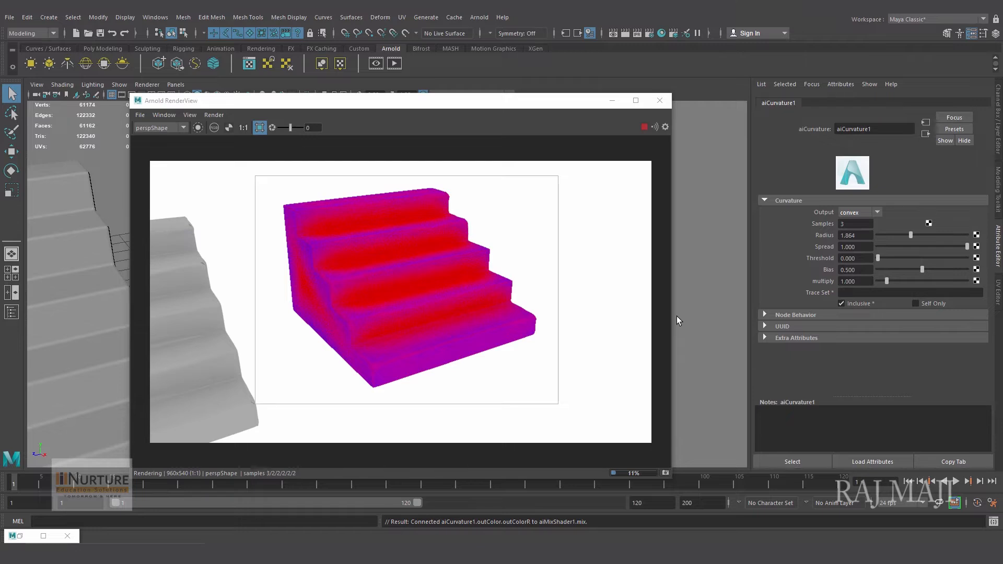
pyautogui.moveTo(911, 236); pyautogui.dragTo(902, 240)
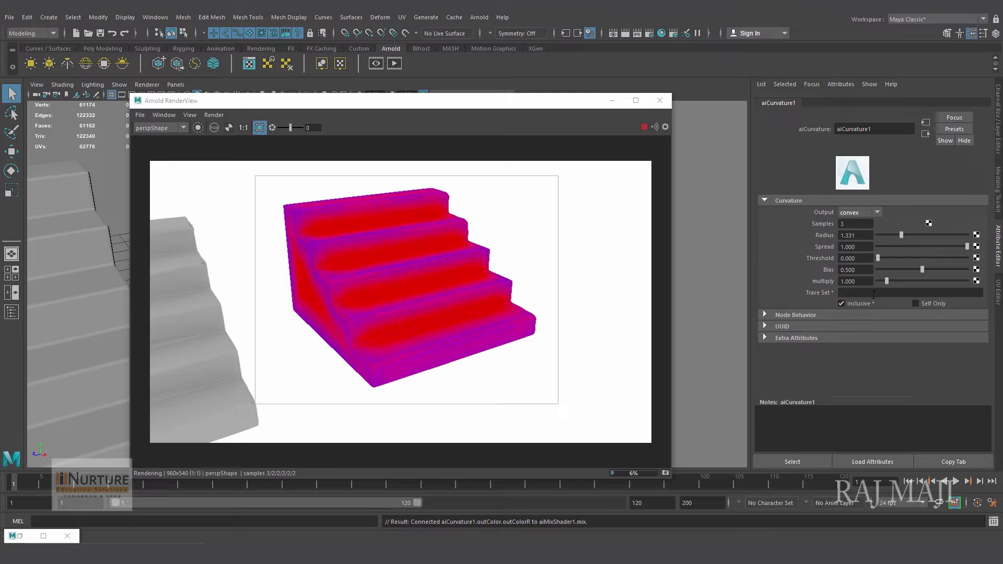
pyautogui.moveTo(968, 247); pyautogui.dragTo(939, 257)
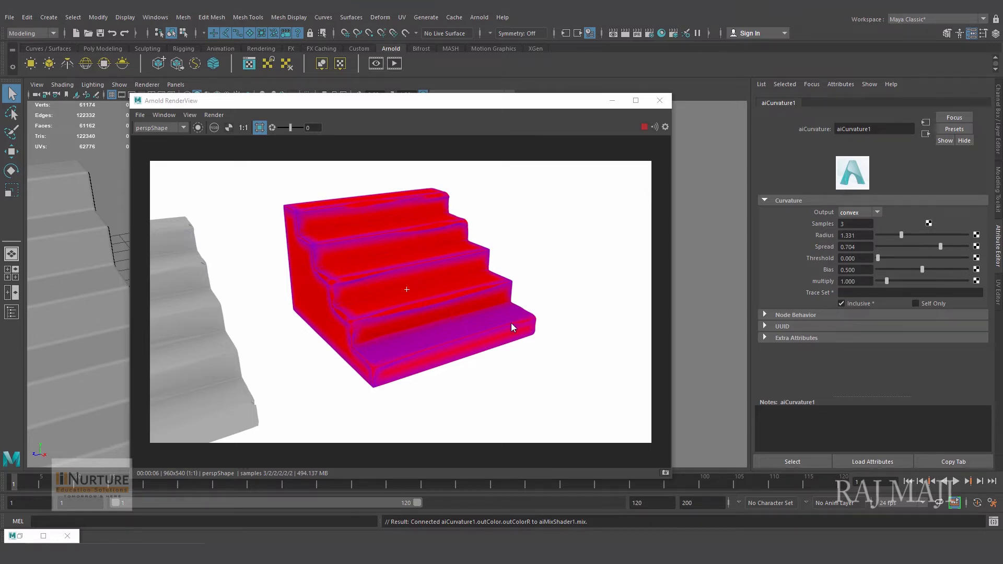
pyautogui.moveTo(901, 236)
pyautogui.mouseDown()
pyautogui.moveTo(908, 243)
pyautogui.moveTo(896, 243)
pyautogui.moveTo(910, 245)
pyautogui.mouseUp()
pyautogui.moveTo(910, 245); pyautogui.dragTo(898, 248)
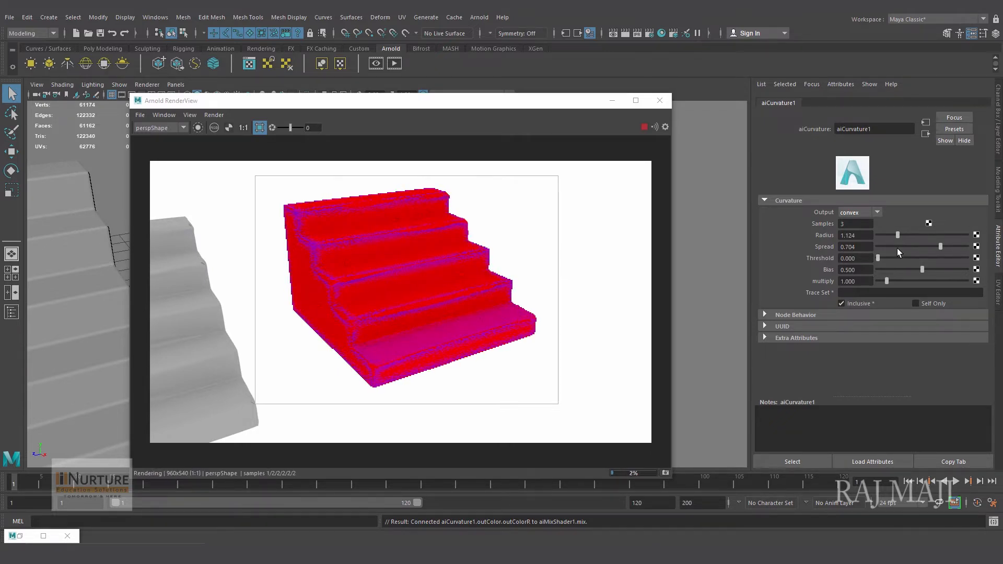
pyautogui.moveTo(898, 248); pyautogui.dragTo(899, 249)
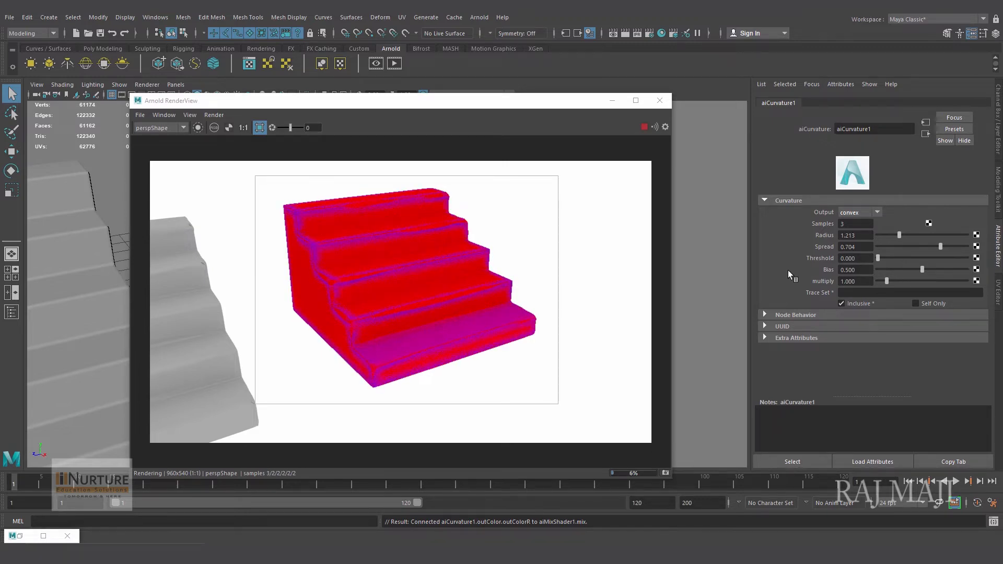
# Step: Set aiCurvature1's threshold to about 0.178 and its multiply to about 2.130
pyautogui.moveTo(876, 258); pyautogui.dragTo(894, 259)
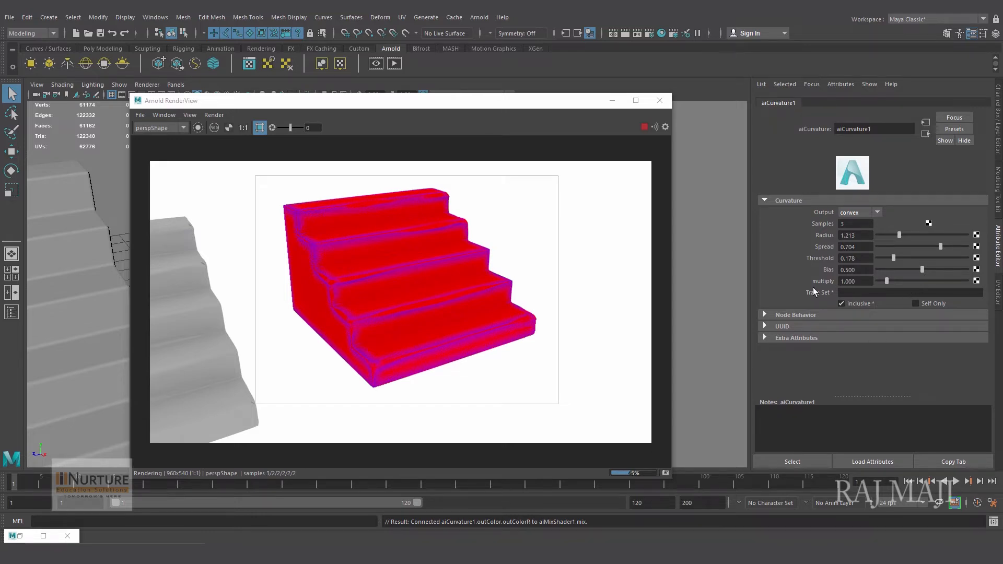
pyautogui.moveTo(887, 283); pyautogui.dragTo(895, 281)
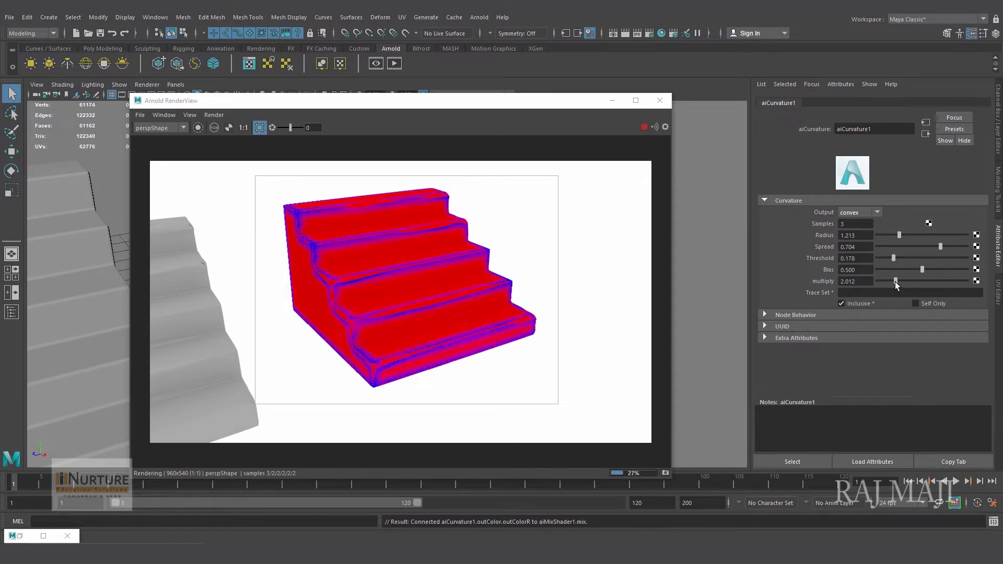
pyautogui.moveTo(896, 281); pyautogui.dragTo(896, 281)
# Step: Refine aiCurvature1 with radius about 0.740, spread about 0.822 and threshold about 0.485
pyautogui.moveTo(941, 247); pyautogui.dragTo(943, 247)
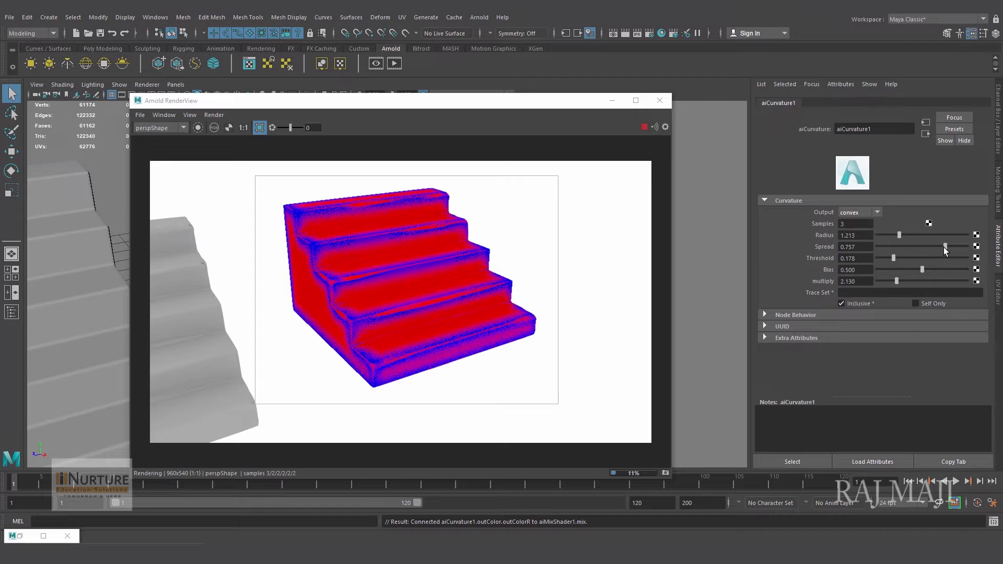
pyautogui.moveTo(943, 246); pyautogui.dragTo(943, 246)
pyautogui.moveTo(900, 236)
pyautogui.mouseDown()
pyautogui.moveTo(909, 241)
pyautogui.moveTo(891, 240)
pyautogui.mouseUp()
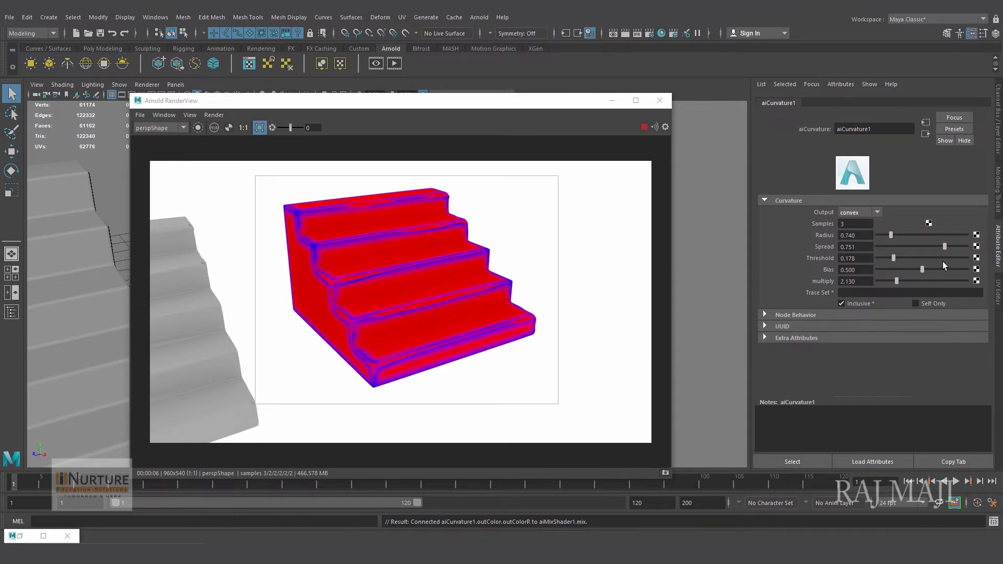
pyautogui.moveTo(945, 246); pyautogui.dragTo(949, 249)
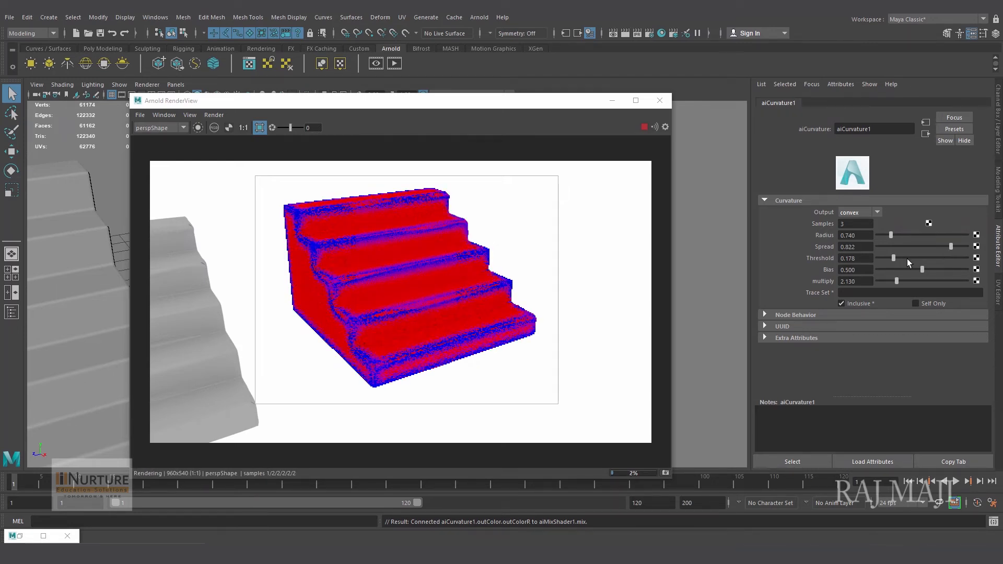
pyautogui.moveTo(897, 260); pyautogui.dragTo(920, 260)
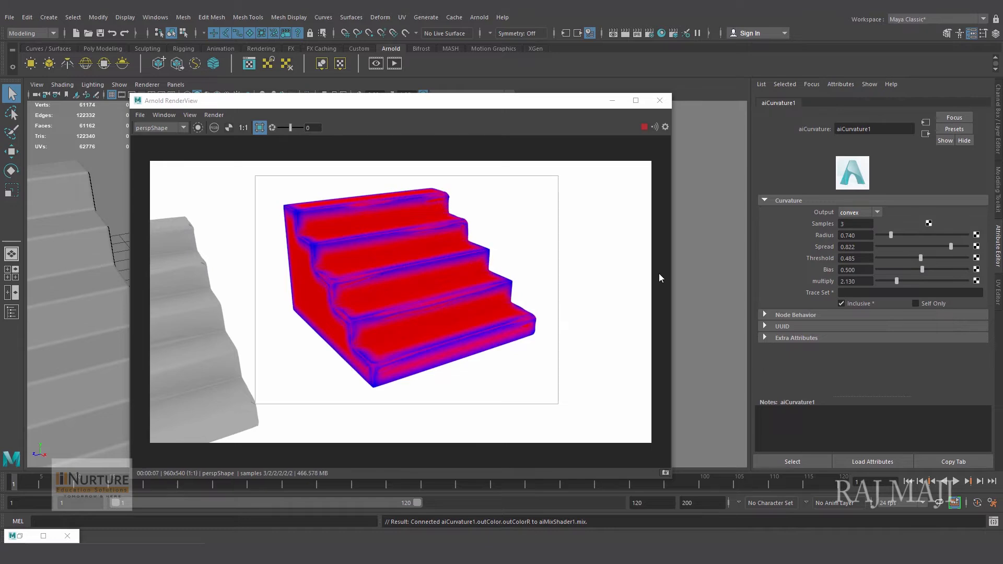
# Step: Restore the Hypershade, move it clear of the render, and set aiStandardSurface1's base color to white
pyautogui.click(28, 538)
pyautogui.click(416, 371)
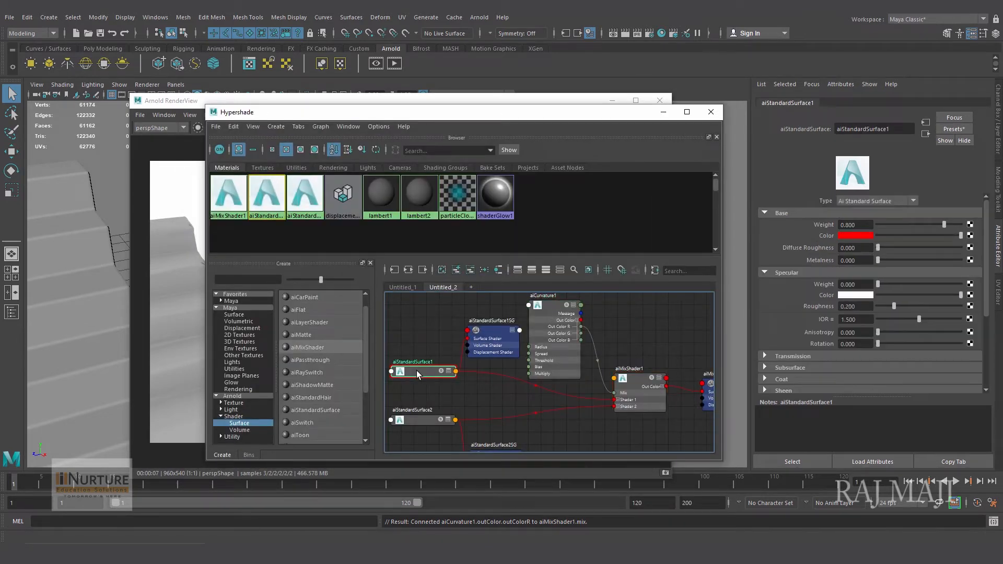
pyautogui.moveTo(538, 120); pyautogui.dragTo(503, 393)
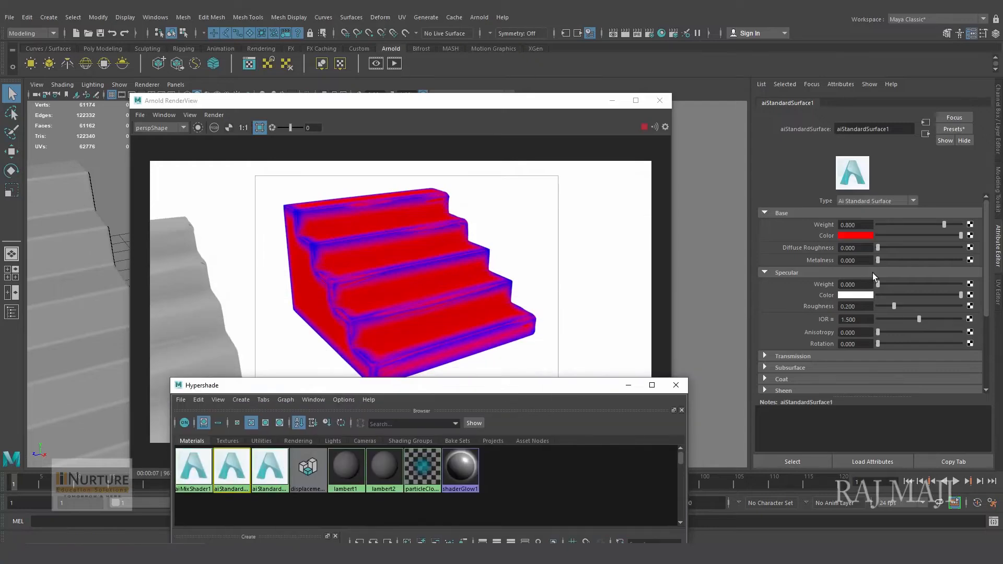
pyautogui.moveTo(932, 234); pyautogui.dragTo(966, 236)
# Step: Try black as the base color of aiStandardSurface2 and settle on white
pyautogui.moveTo(561, 386); pyautogui.dragTo(601, 181)
pyautogui.click(430, 489)
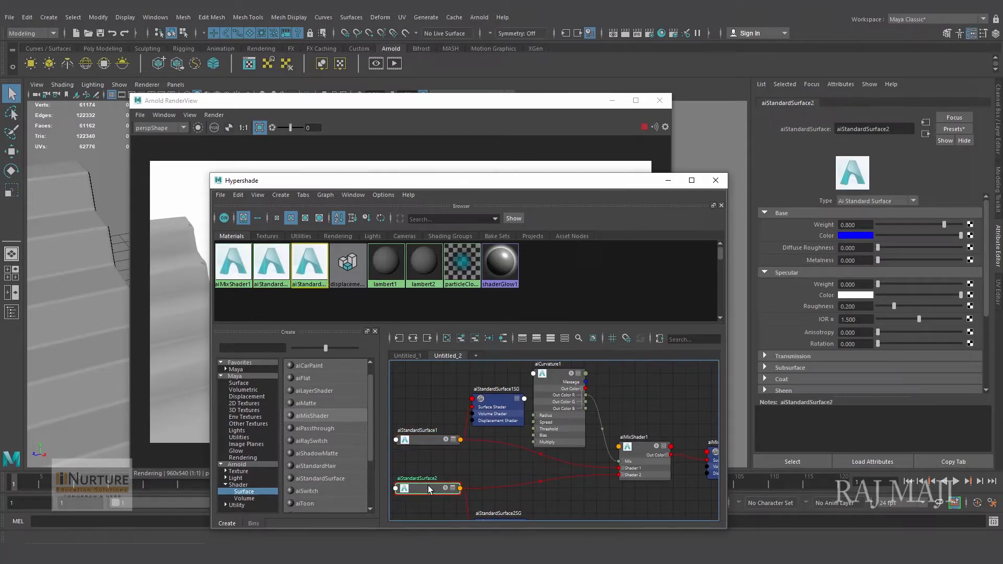
pyautogui.moveTo(626, 187); pyautogui.dragTo(609, 397)
pyautogui.click(911, 237)
pyautogui.moveTo(846, 237); pyautogui.dragTo(734, 264)
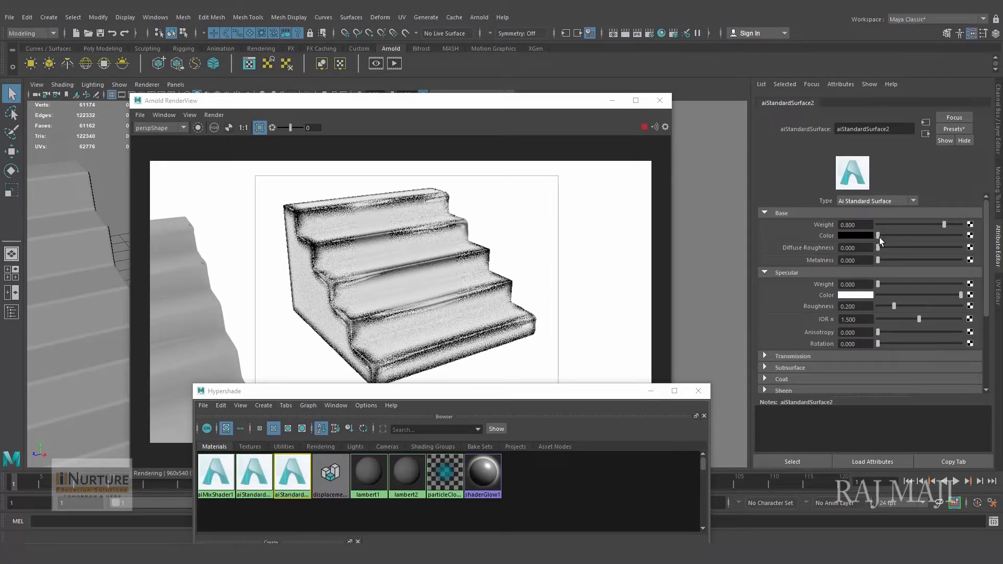
pyautogui.moveTo(885, 237); pyautogui.dragTo(964, 236)
# Step: Set aiStandardSurface1's base color to black and move the Hypershade clear of the render
pyautogui.moveTo(593, 393); pyautogui.dragTo(602, 181)
pyautogui.click(425, 440)
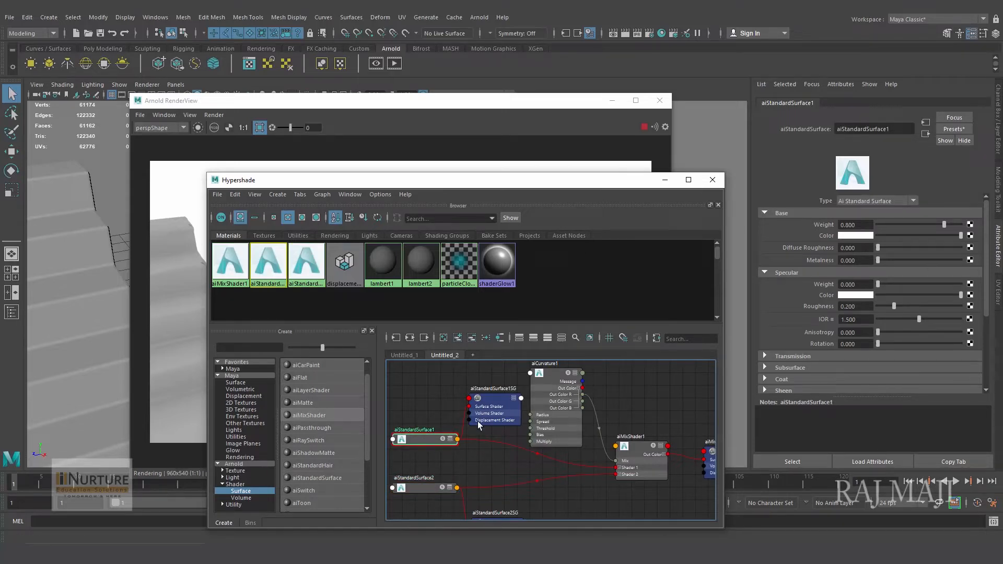
pyautogui.moveTo(897, 236); pyautogui.dragTo(855, 239)
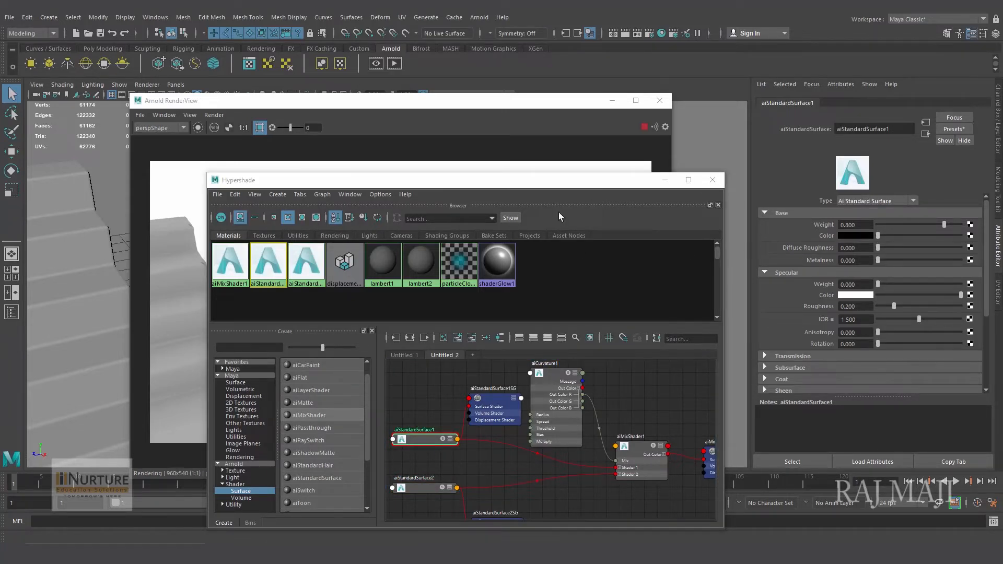
pyautogui.moveTo(556, 185); pyautogui.dragTo(519, 411)
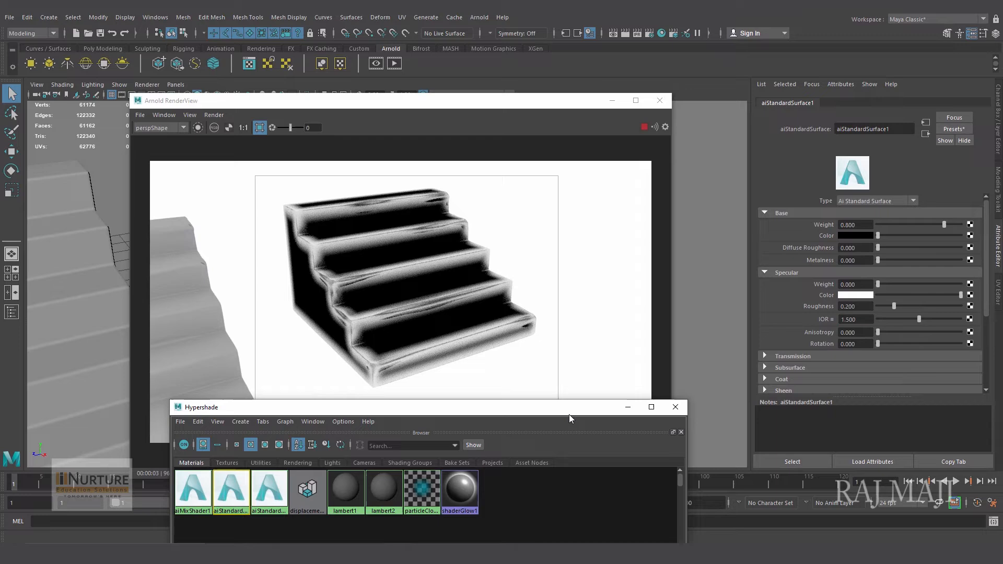
# Step: Select the aiCurvature1 node and set its radius to about 1.272 and spread to about 0.728
pyautogui.moveTo(563, 416); pyautogui.dragTo(544, 416)
pyautogui.click(525, 398)
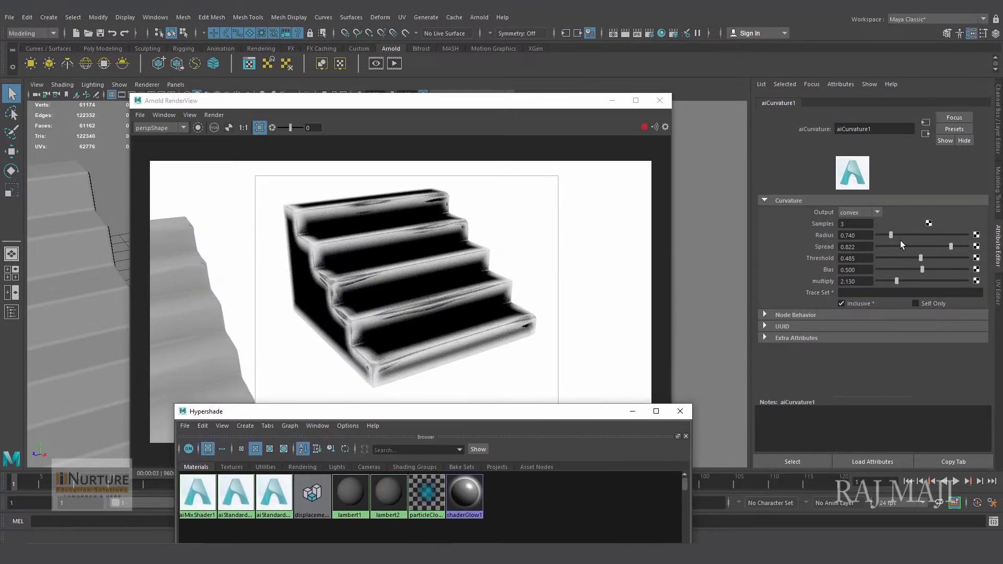
pyautogui.moveTo(891, 236); pyautogui.dragTo(941, 249)
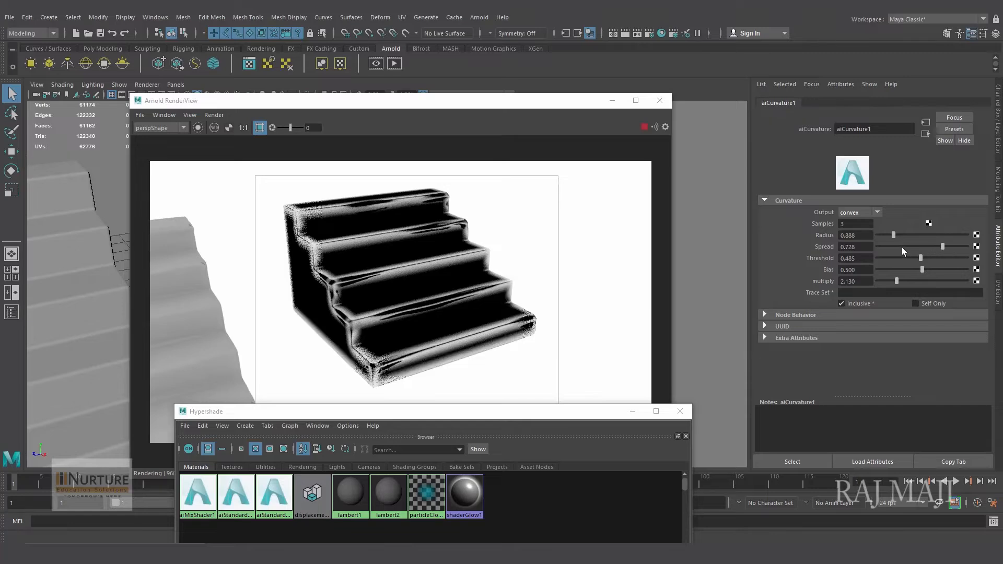
pyautogui.moveTo(893, 235); pyautogui.dragTo(900, 235)
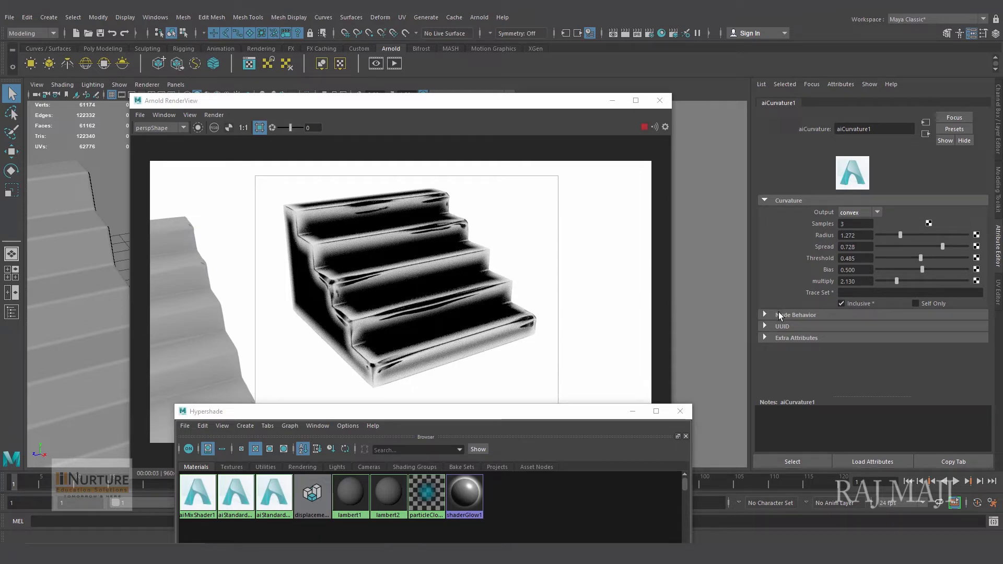
# Step: Set aiCurvature1's multiply to about 1.420 and threshold to about 0.521
pyautogui.moveTo(894, 282); pyautogui.dragTo(889, 281)
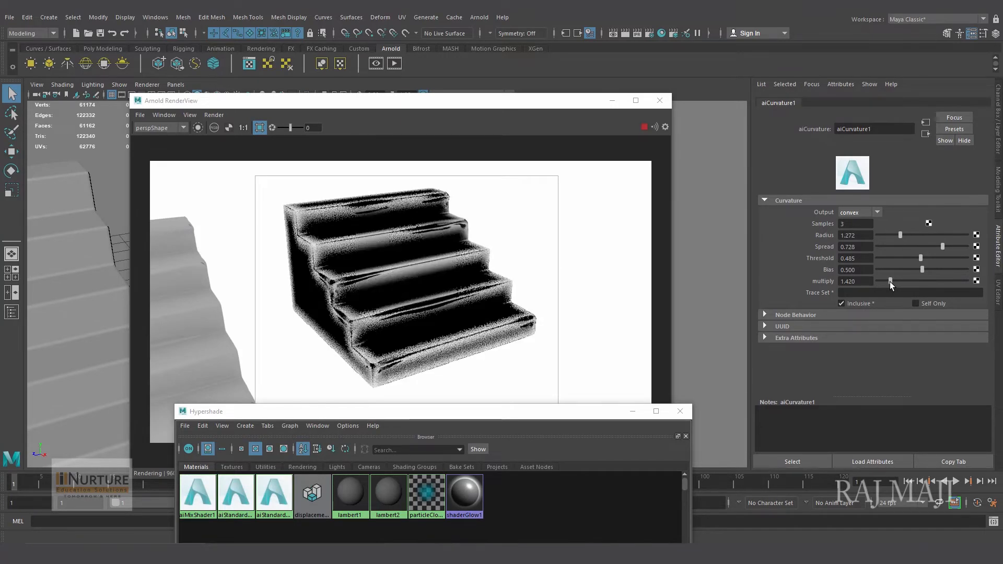
pyautogui.moveTo(921, 258)
pyautogui.mouseDown()
pyautogui.moveTo(904, 263)
pyautogui.moveTo(949, 263)
pyautogui.moveTo(925, 272)
pyautogui.mouseUp()
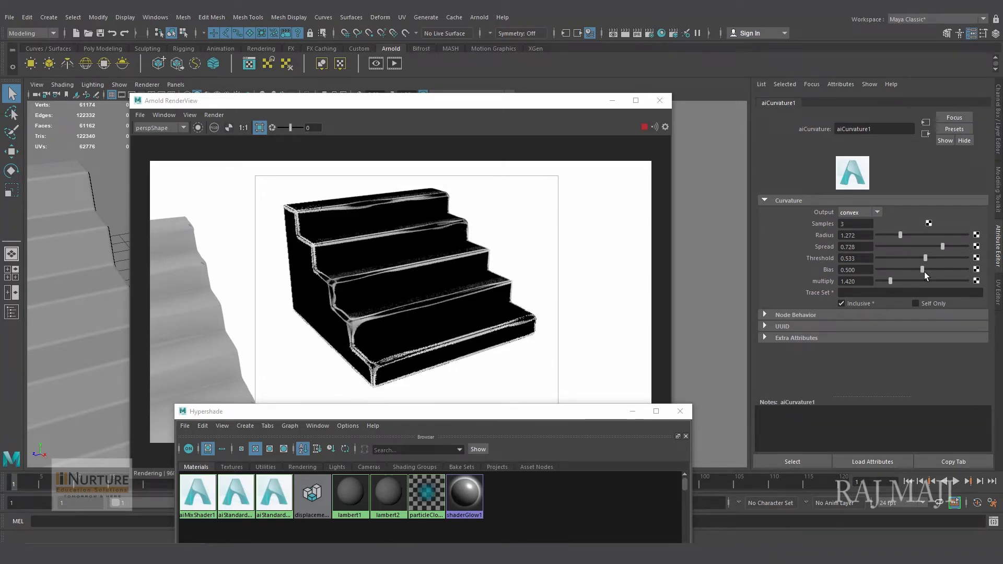
pyautogui.moveTo(924, 272); pyautogui.dragTo(924, 272)
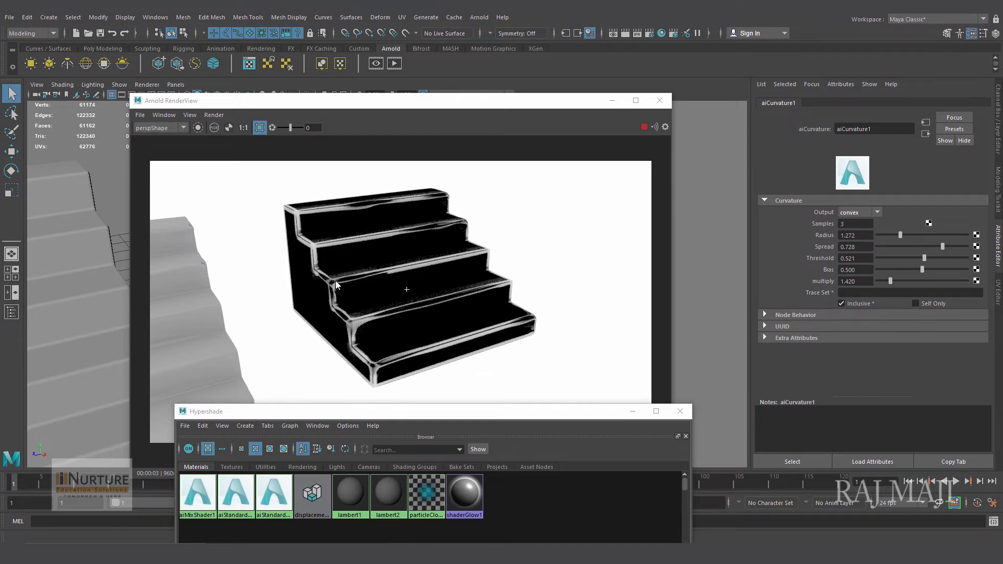
# Step: Reposition the Arnold RenderView higher and set aiCurvature1's samples to 4
pyautogui.moveTo(521, 104)
pyautogui.mouseDown()
pyautogui.moveTo(511, 83)
pyautogui.moveTo(509, 93)
pyautogui.mouseUp()
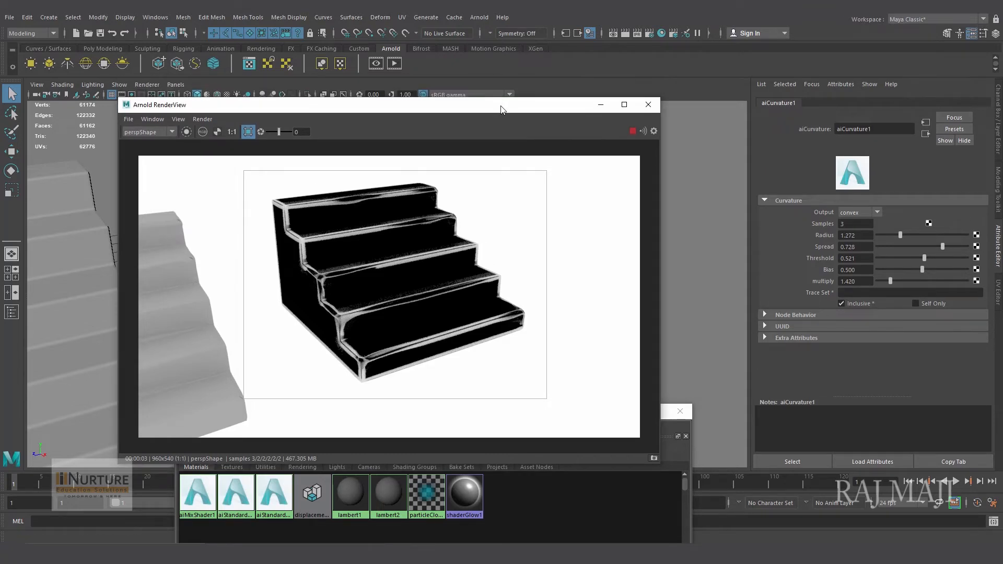
pyautogui.moveTo(501, 109); pyautogui.dragTo(495, 72)
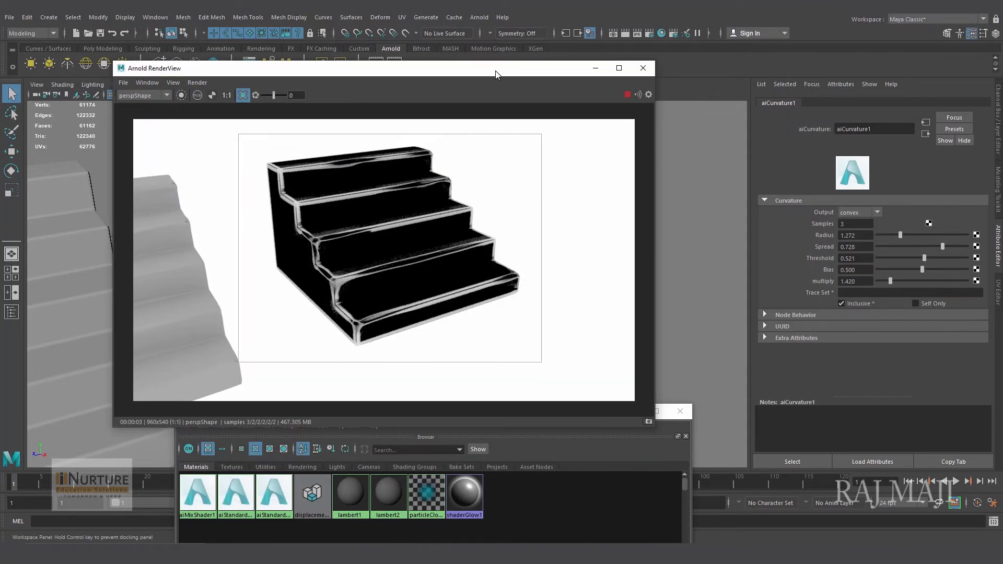
pyautogui.click(851, 224)
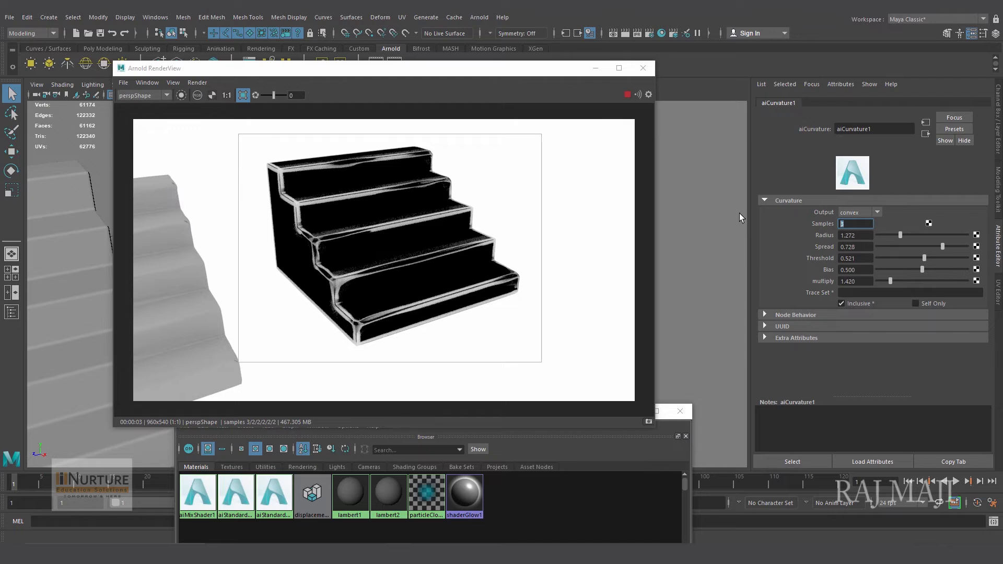
pyautogui.write('4')
pyautogui.press('Return')
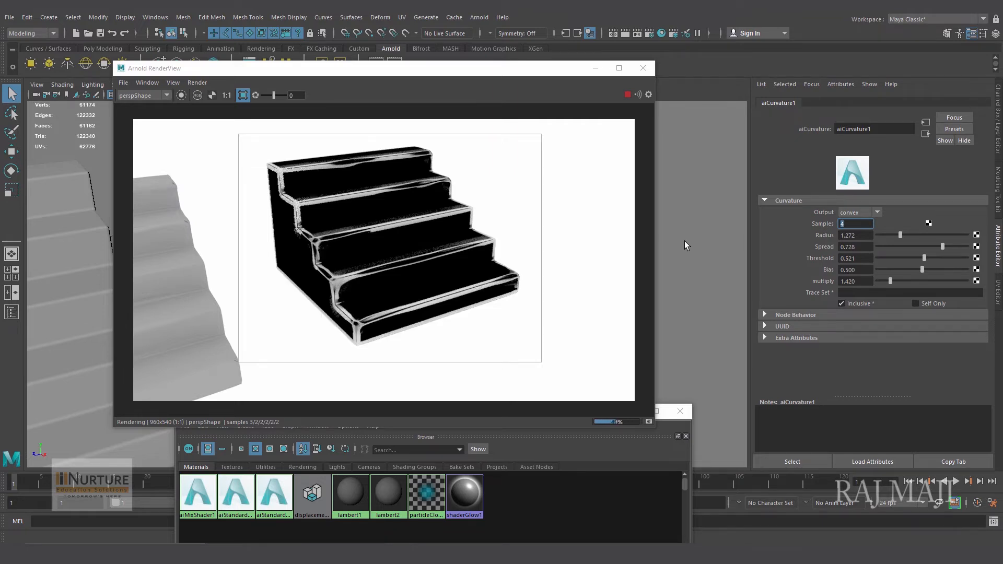
# Step: Close the Arnold RenderView, select the staircase mesh and open the Arnold Render Selection To Texture utility for it
pyautogui.click(644, 68)
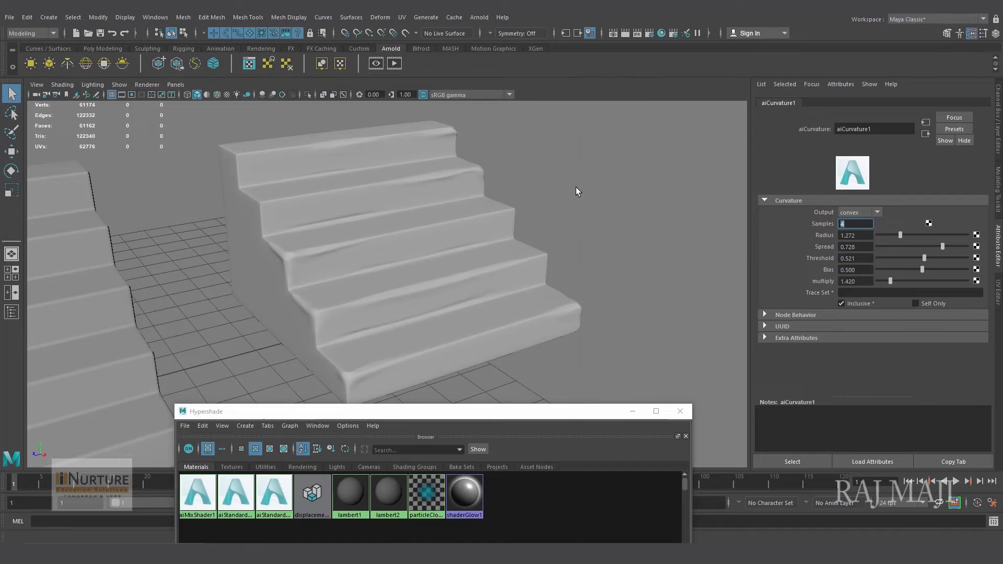
pyautogui.click(447, 261)
pyautogui.click(480, 17)
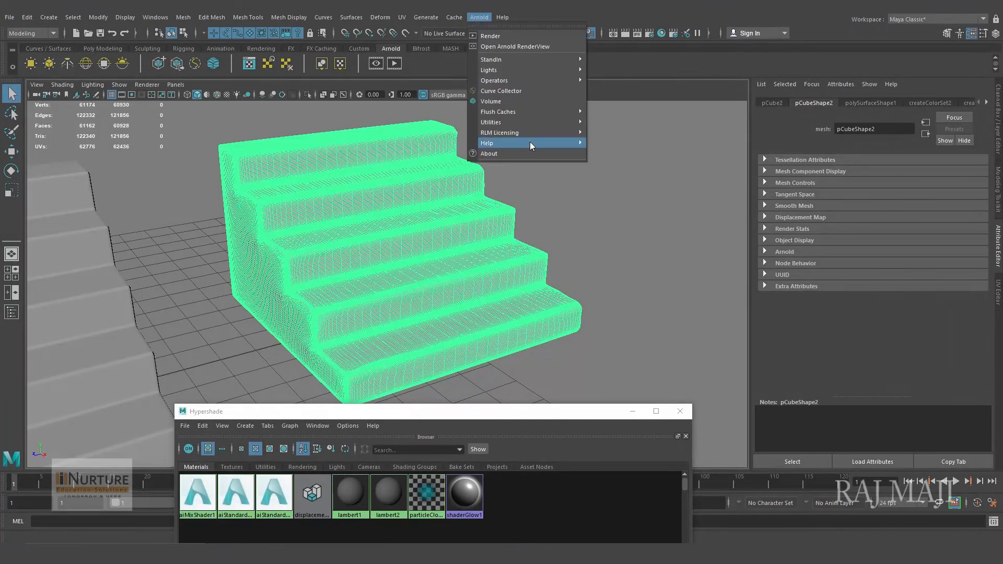
pyautogui.moveTo(541, 122)
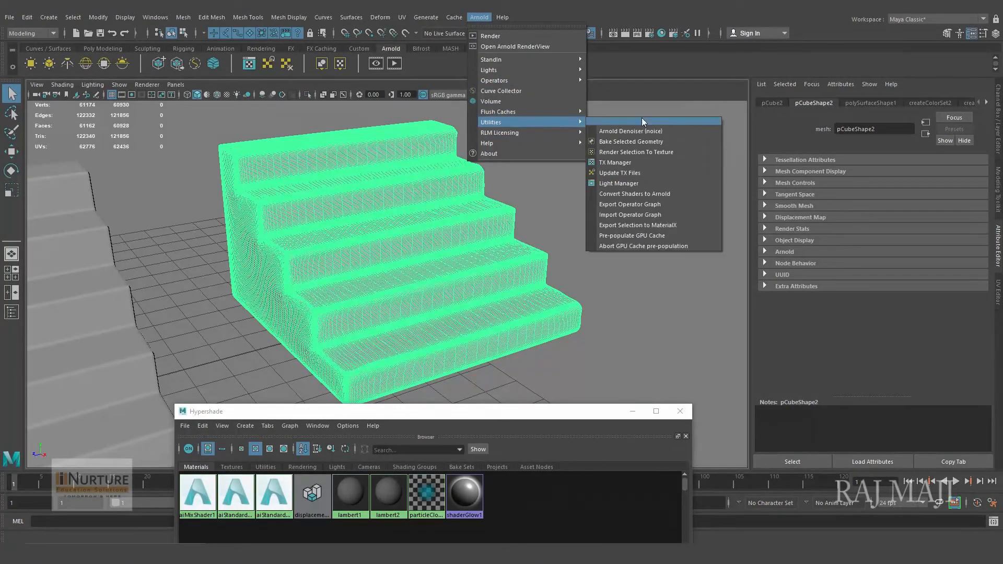
pyautogui.click(659, 153)
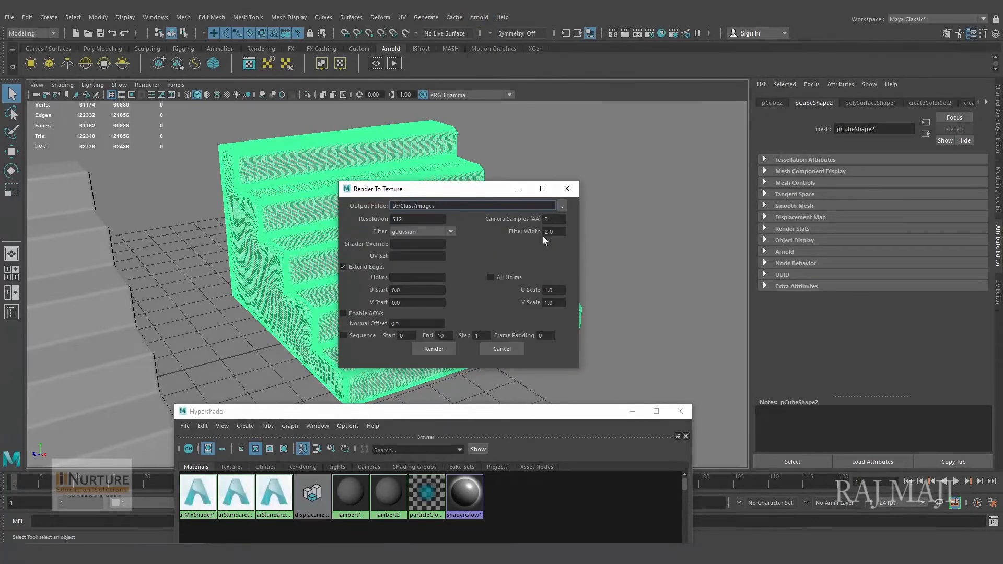
# Step: Bake the staircase texture to D:/Class/images with 4 camera samples (AA) and a resolution of 1024
pyautogui.click(553, 219)
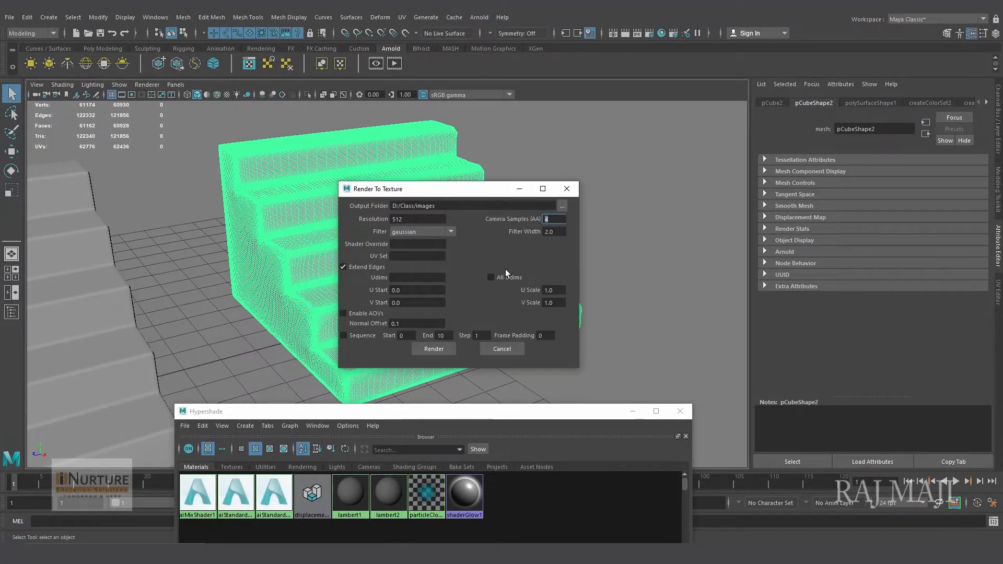
pyautogui.click(415, 219)
pyautogui.write('1024')
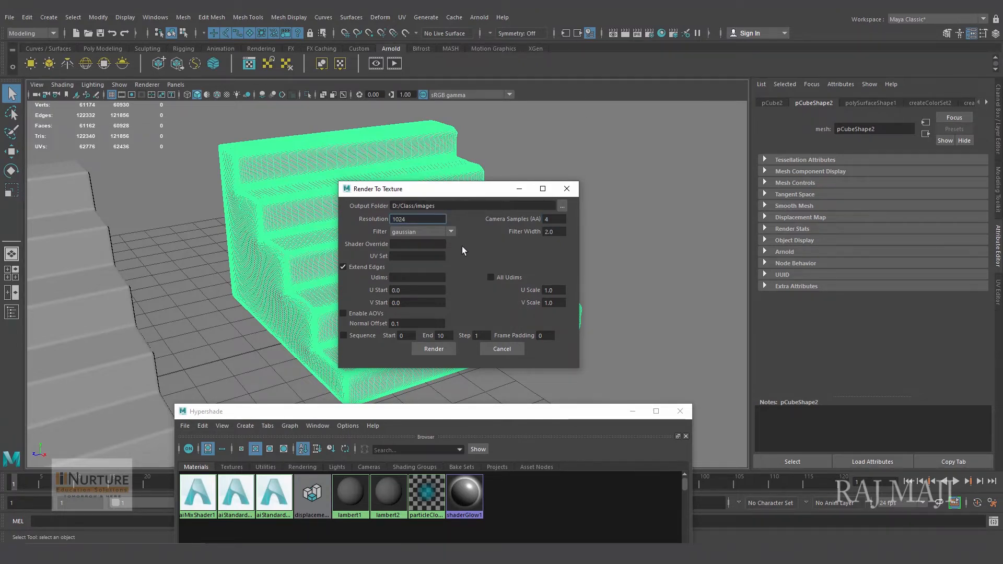
pyautogui.click(434, 349)
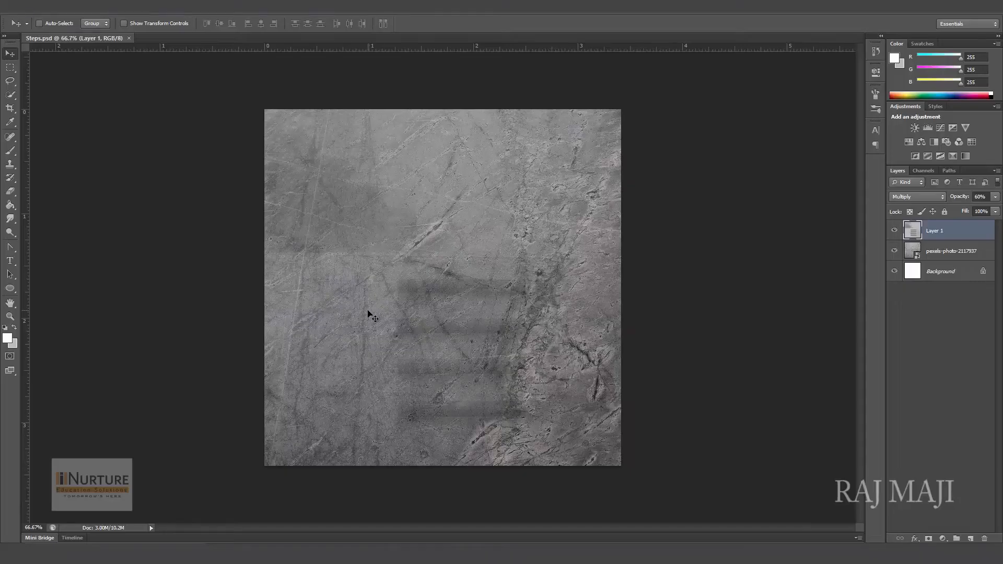
# Step: Switch to Photoshop and open the baked pCubeShape2 EXR from the Class project's images folder, reading alpha as transparency
pyautogui.click(33, 8)
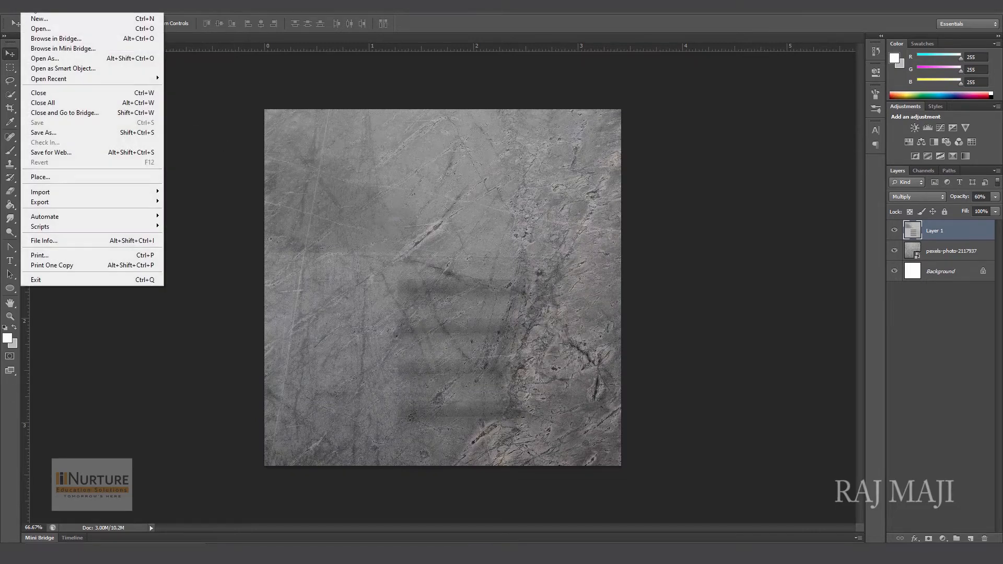
pyautogui.click(47, 24)
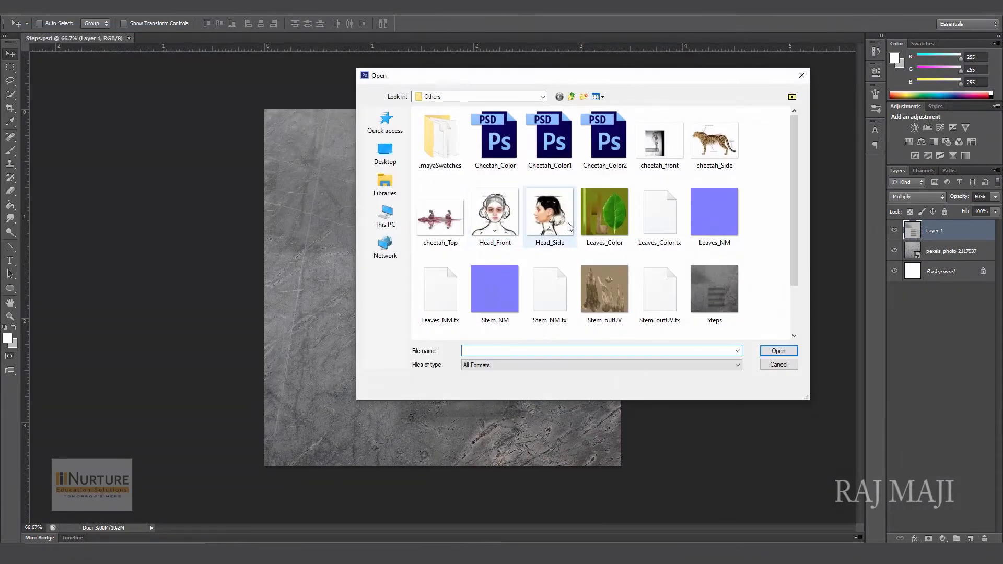
pyautogui.click(572, 98)
pyautogui.click(573, 98)
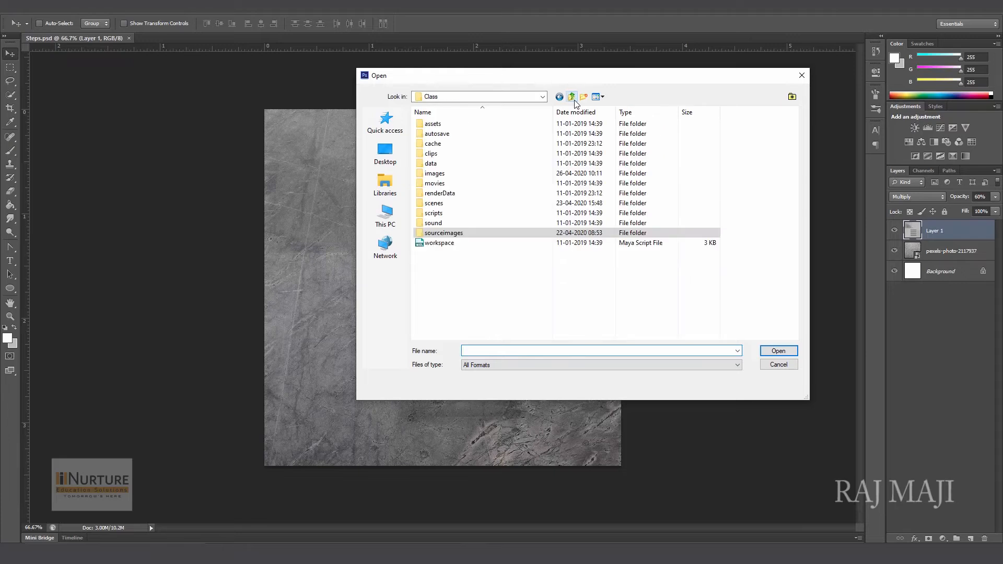
pyautogui.doubleClick(435, 173)
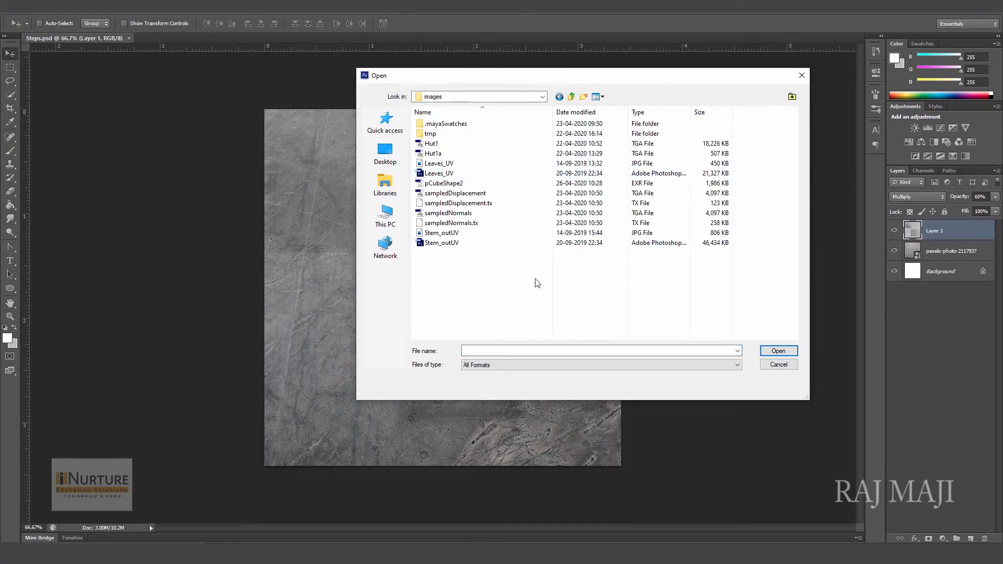
pyautogui.click(446, 183)
pyautogui.click(778, 352)
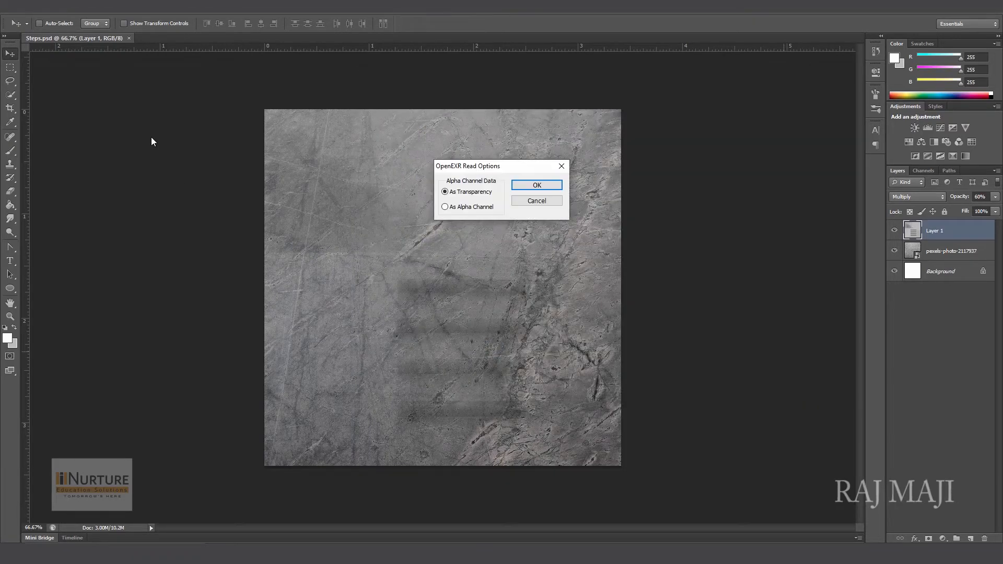
pyautogui.click(544, 187)
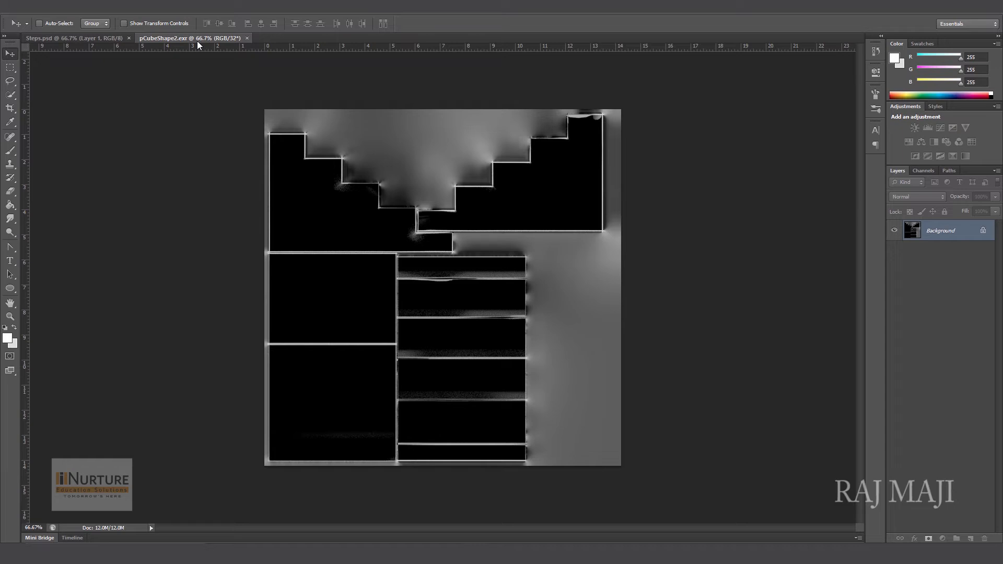
# Step: Convert the pCubeShape2 image to 8 bits per channel using the Default HDR Toning preset
pyautogui.click(73, 8)
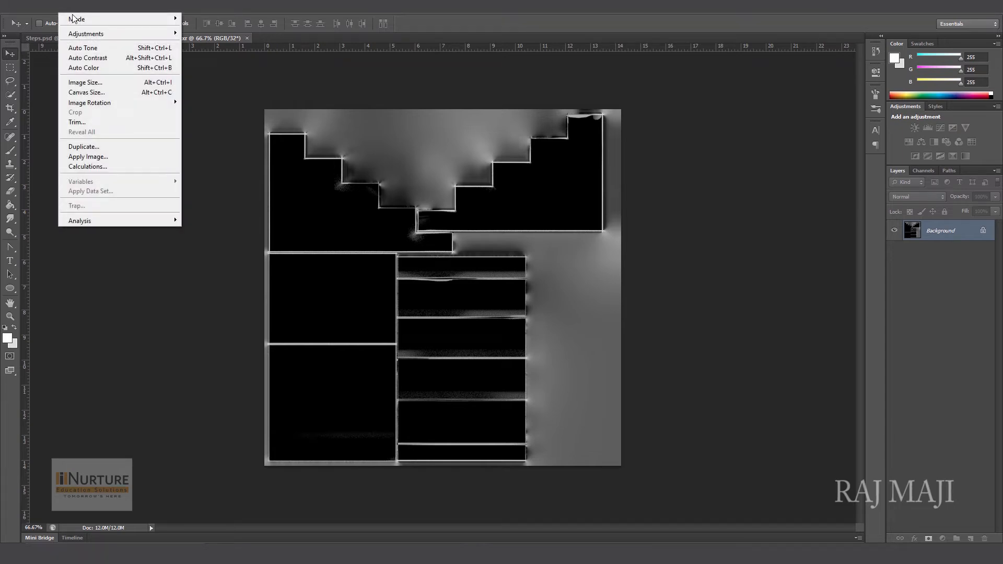
pyautogui.moveTo(74, 19)
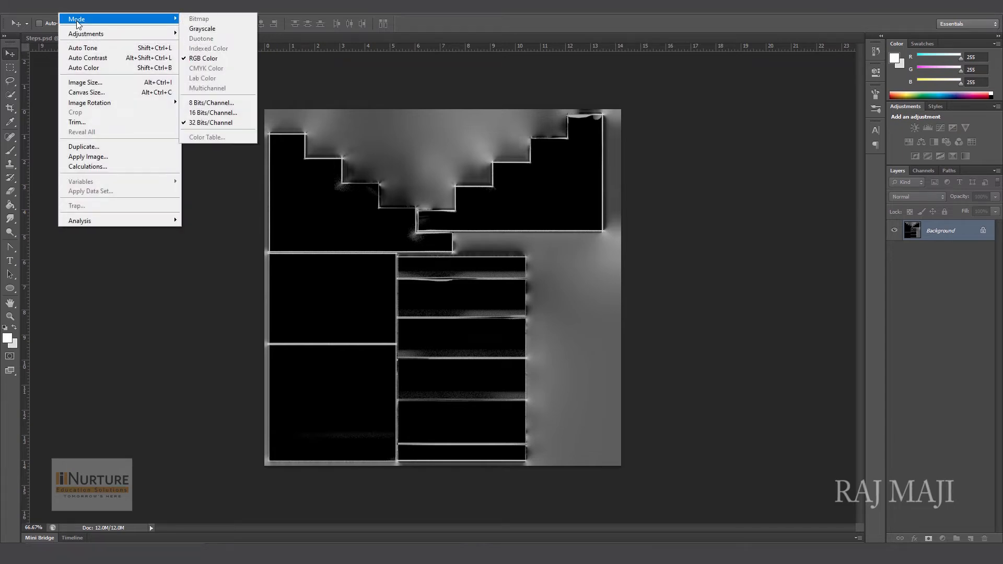
pyautogui.click(209, 103)
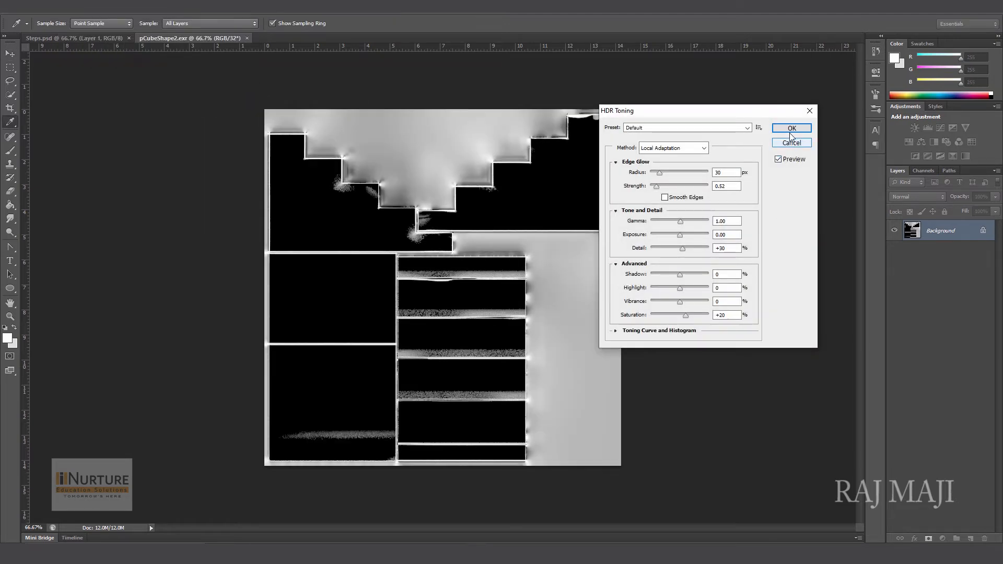
pyautogui.click(791, 129)
# Step: Convert the locked Background to a regular layer and move it into Steps.psd as the topmost layer, aligned with the canvas
pyautogui.press('v')
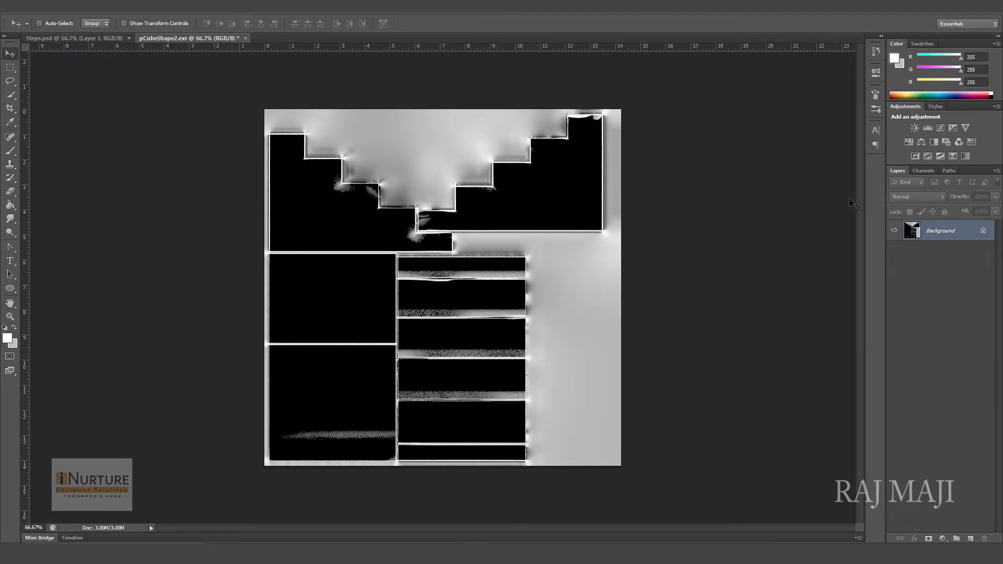
pyautogui.doubleClick(941, 230)
pyautogui.click(587, 175)
pyautogui.moveTo(372, 211); pyautogui.dragTo(472, 295)
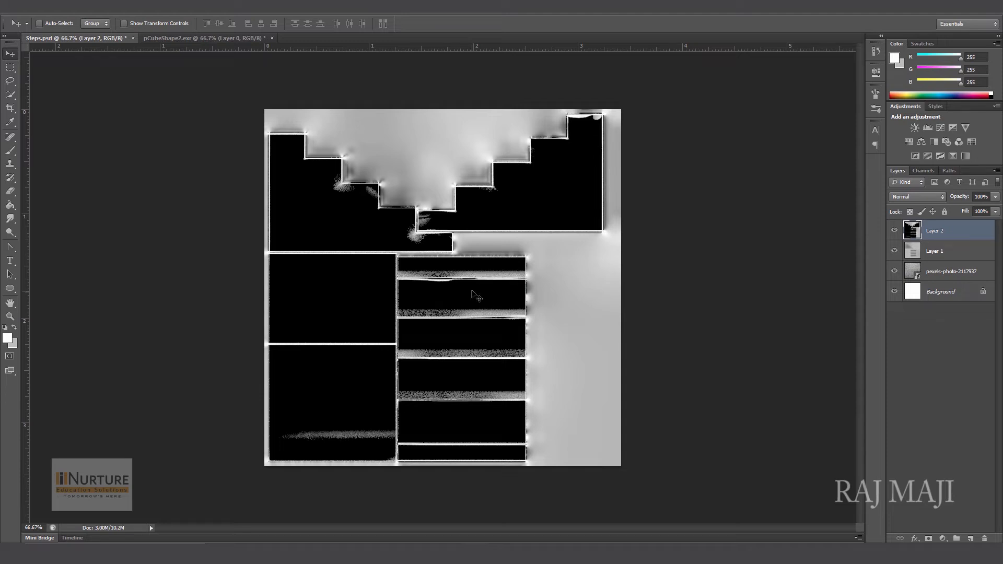
# Step: Close the pCubeShape2 image without saving and set Layer 2 in Steps.psd to the Screen blend mode
pyautogui.click(272, 39)
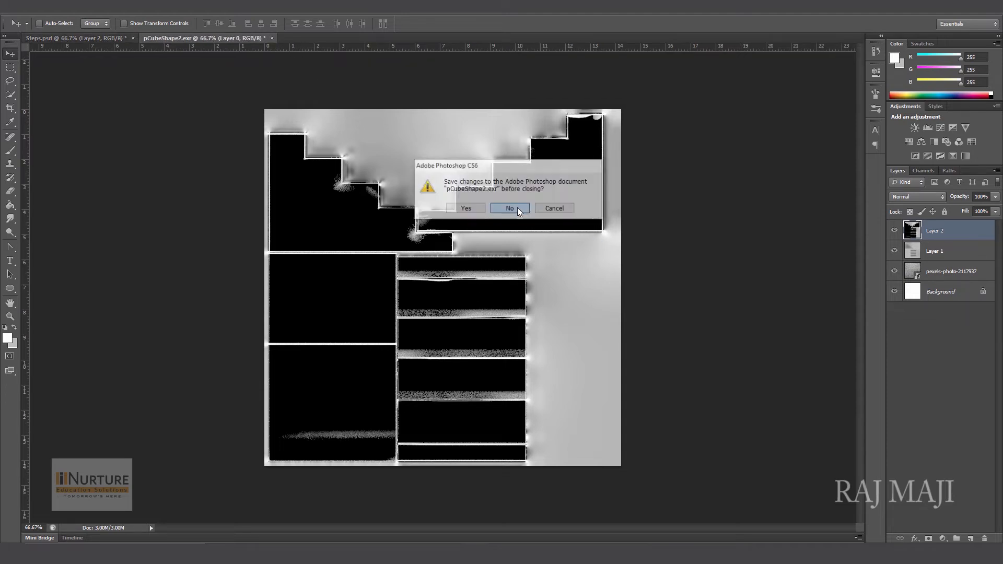
pyautogui.click(519, 211)
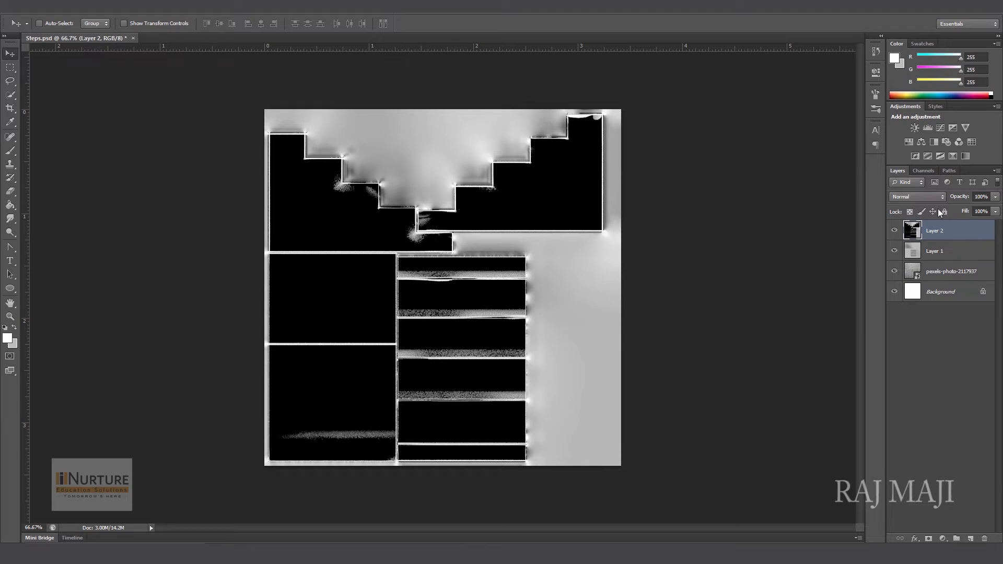
pyautogui.click(924, 199)
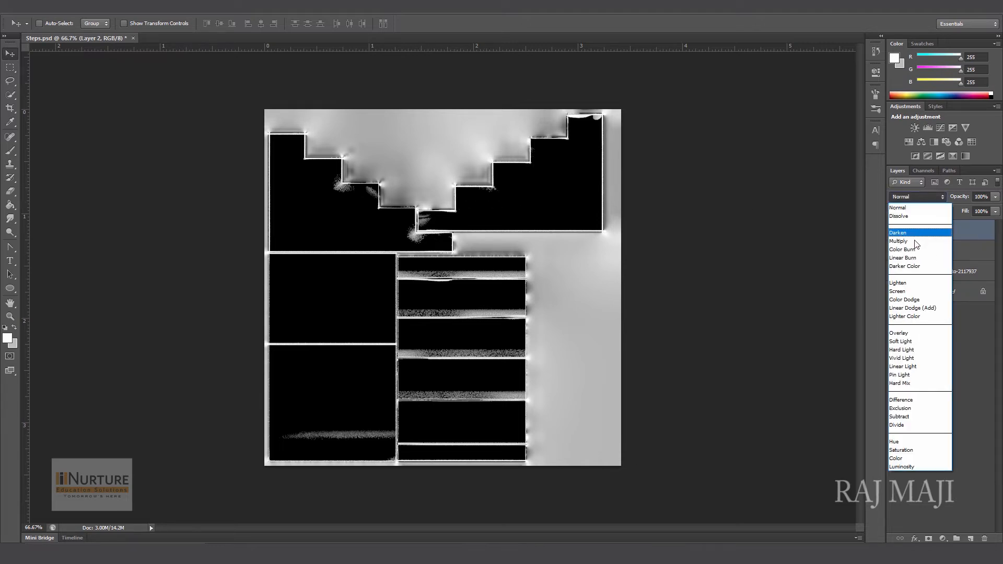
pyautogui.click(913, 293)
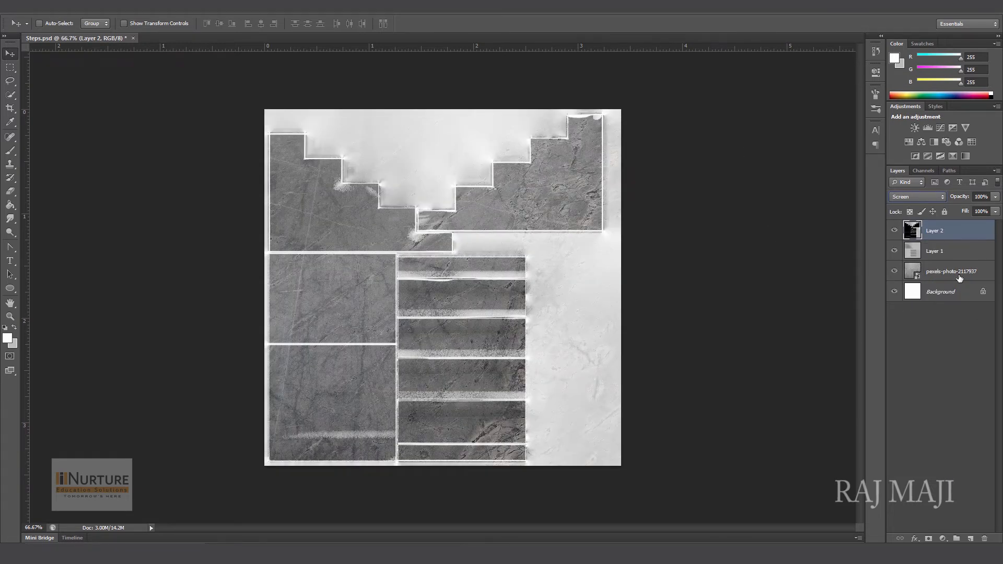
# Step: Lower Layer 2's opacity to 45% and save Steps.psd
pyautogui.click(996, 196)
pyautogui.moveTo(995, 209); pyautogui.dragTo(979, 212)
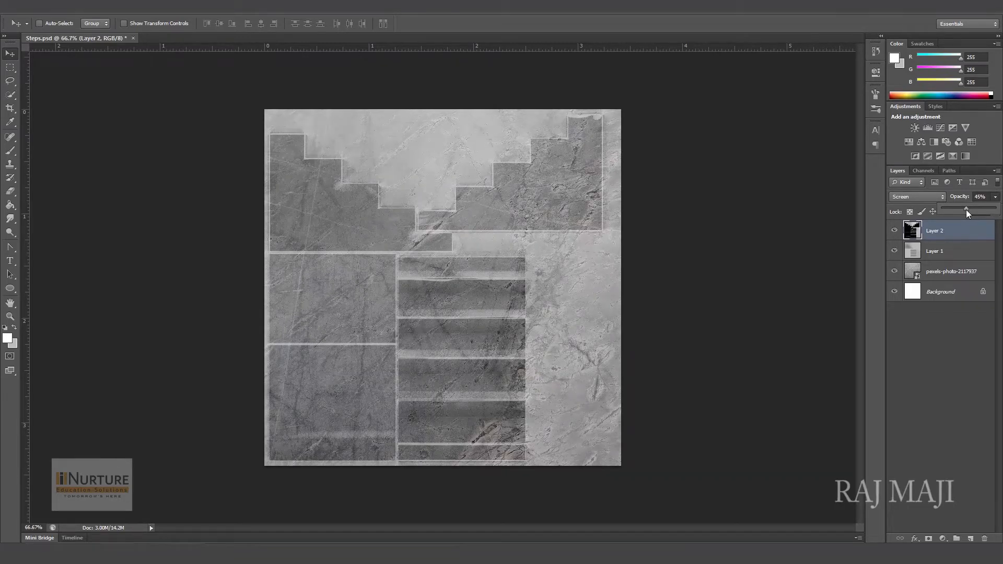
pyautogui.hotkey('ctrl', 's')
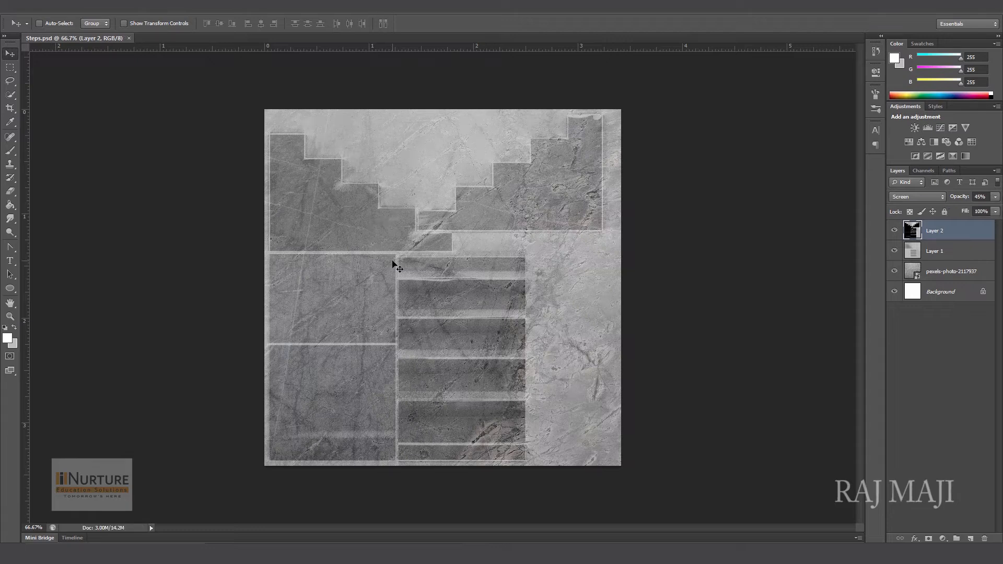
# Step: Save a JPEG copy of the texture in the Others folder, replacing the existing Steps.jpg and accepting the JPEG options
pyautogui.click(31, 6)
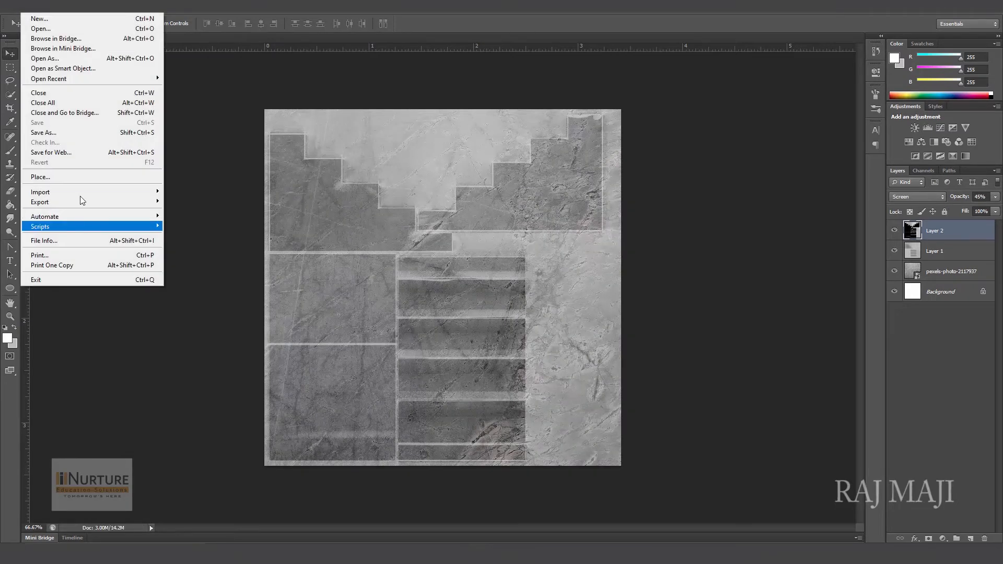
pyautogui.click(79, 132)
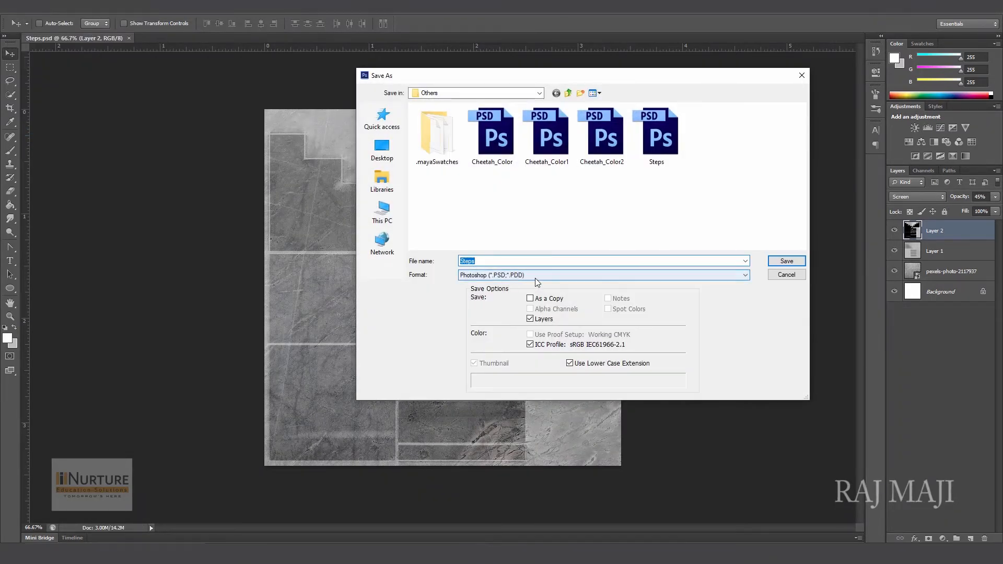
pyautogui.click(501, 275)
pyautogui.click(496, 346)
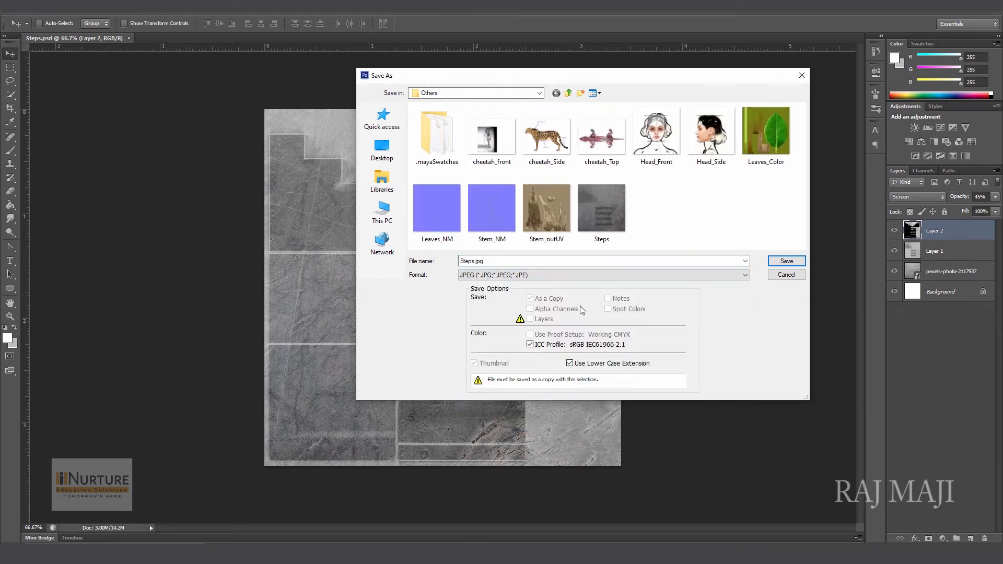
pyautogui.click(627, 222)
pyautogui.click(783, 262)
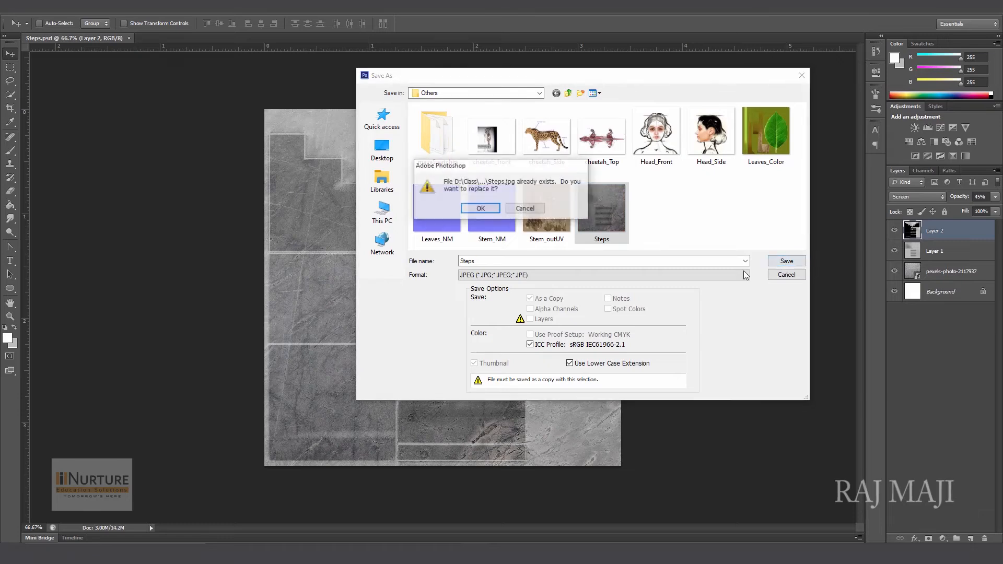
pyautogui.click(480, 208)
pyautogui.click(577, 154)
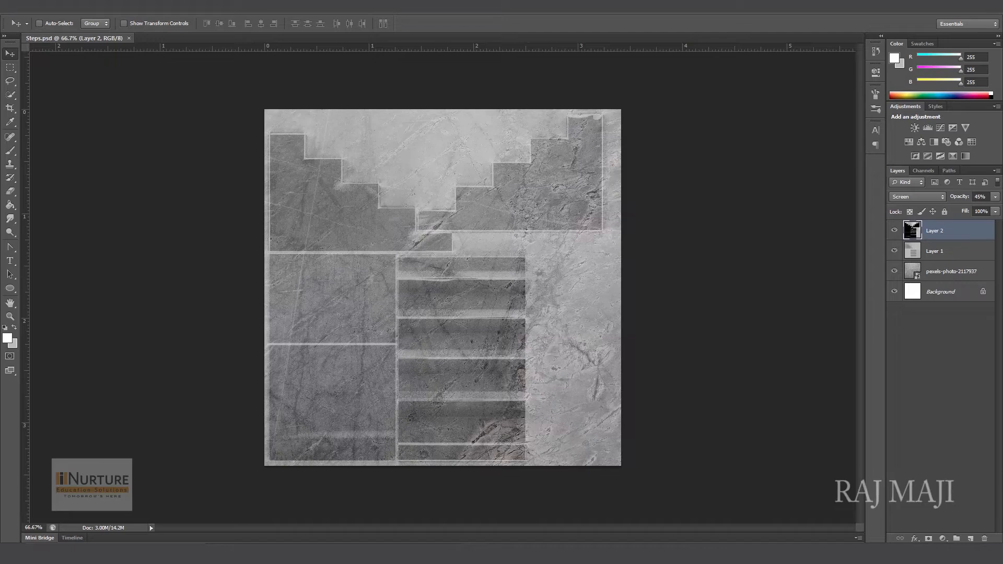
# Step: Switch to Maya, bring the smooth grey staircase into view, and select lambert2 in the Hypershade's Untitled_1 graph
pyautogui.moveTo(397, 555)
pyautogui.click(455, 510)
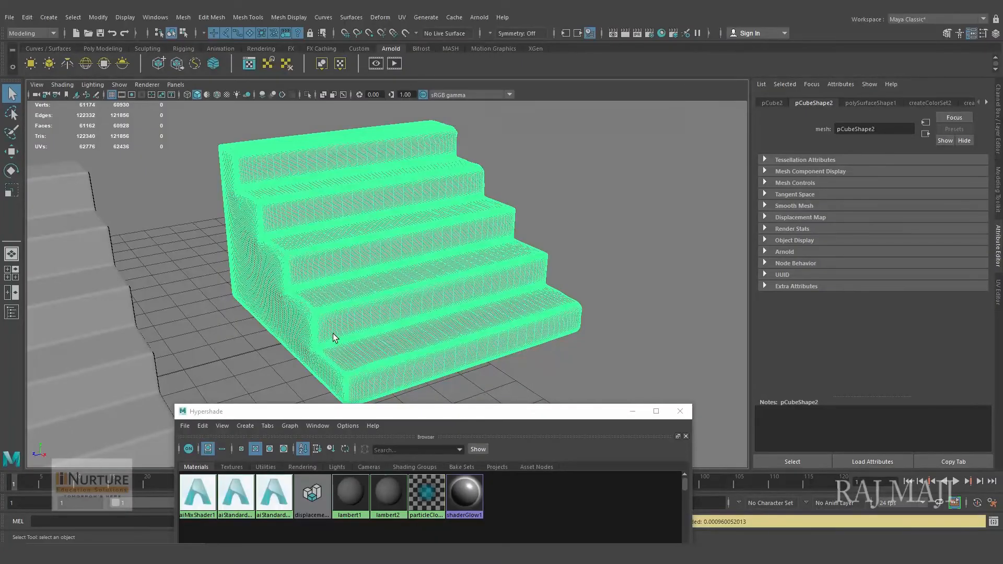
pyautogui.keyDown('alt'); pyautogui.moveTo(294, 311); pyautogui.dragTo(595, 287, button='middle'); pyautogui.keyUp('alt')
pyautogui.keyDown('alt'); pyautogui.moveTo(596, 287); pyautogui.dragTo(523, 291); pyautogui.keyUp('alt')
pyautogui.keyDown('alt'); pyautogui.moveTo(526, 294); pyautogui.dragTo(571, 302, button='right'); pyautogui.keyUp('alt')
pyautogui.keyDown('alt'); pyautogui.moveTo(571, 302); pyautogui.dragTo(572, 301, button='middle'); pyautogui.keyUp('alt')
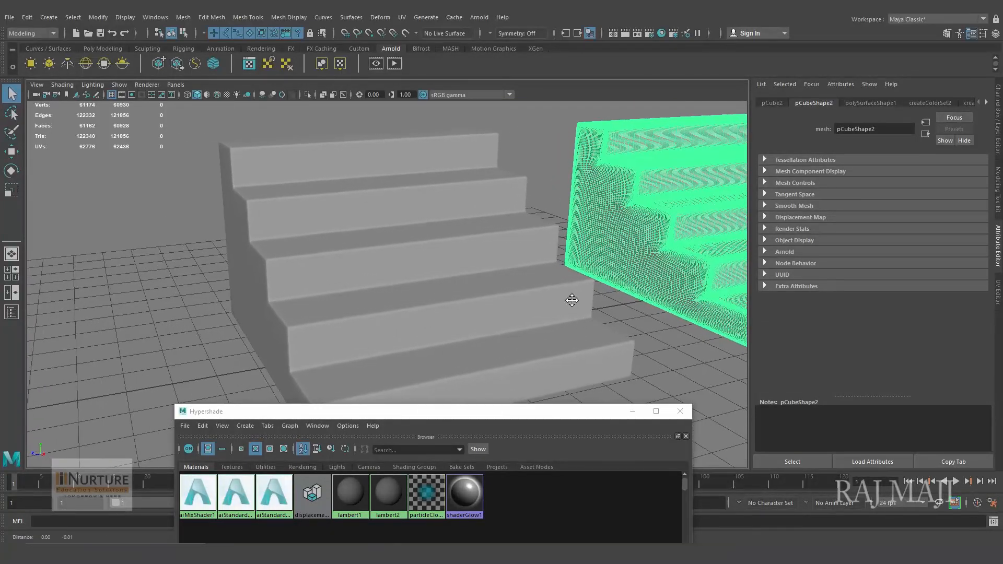
pyautogui.moveTo(532, 414); pyautogui.dragTo(585, 115)
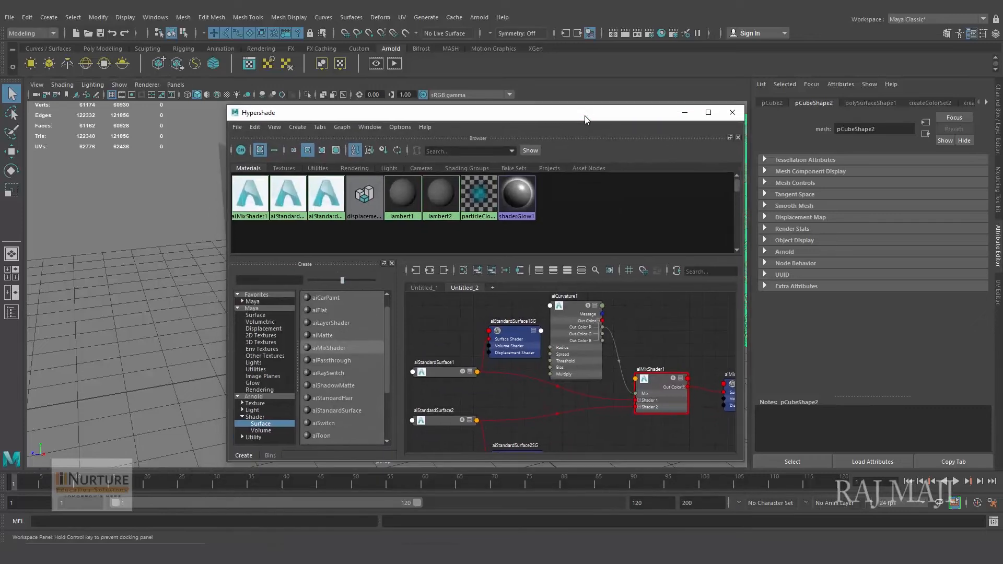
pyautogui.click(423, 288)
pyautogui.keyDown('alt'); pyautogui.moveTo(611, 396); pyautogui.dragTo(597, 392, button='right'); pyautogui.keyUp('alt')
pyautogui.keyDown('alt'); pyautogui.moveTo(598, 392); pyautogui.dragTo(571, 383, button='middle'); pyautogui.keyUp('alt')
pyautogui.keyDown('alt'); pyautogui.moveTo(571, 384); pyautogui.dragTo(512, 376, button='right'); pyautogui.keyUp('alt')
pyautogui.keyDown('alt'); pyautogui.moveTo(512, 376); pyautogui.dragTo(534, 378, button='middle'); pyautogui.keyUp('alt')
pyautogui.keyDown('alt'); pyautogui.moveTo(534, 378); pyautogui.dragTo(580, 374, button='right'); pyautogui.keyUp('alt')
pyautogui.click(611, 360)
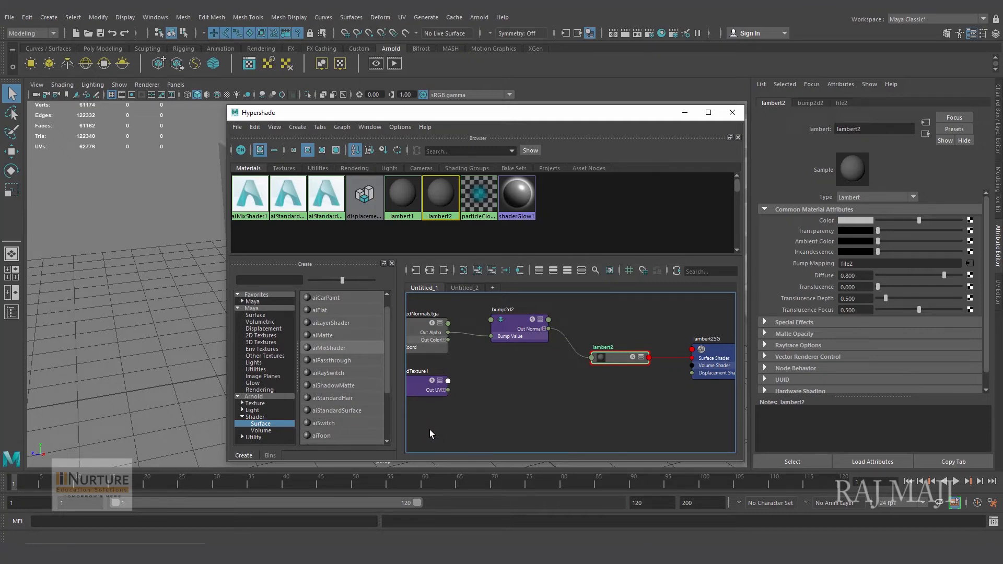
# Step: Delete the unconnected place2dTexture1 node from the lambert2 graph
pyautogui.keyDown('alt'); pyautogui.moveTo(518, 387); pyautogui.dragTo(508, 405, button='middle'); pyautogui.keyUp('alt')
pyautogui.click(437, 391)
pyautogui.press('Delete')
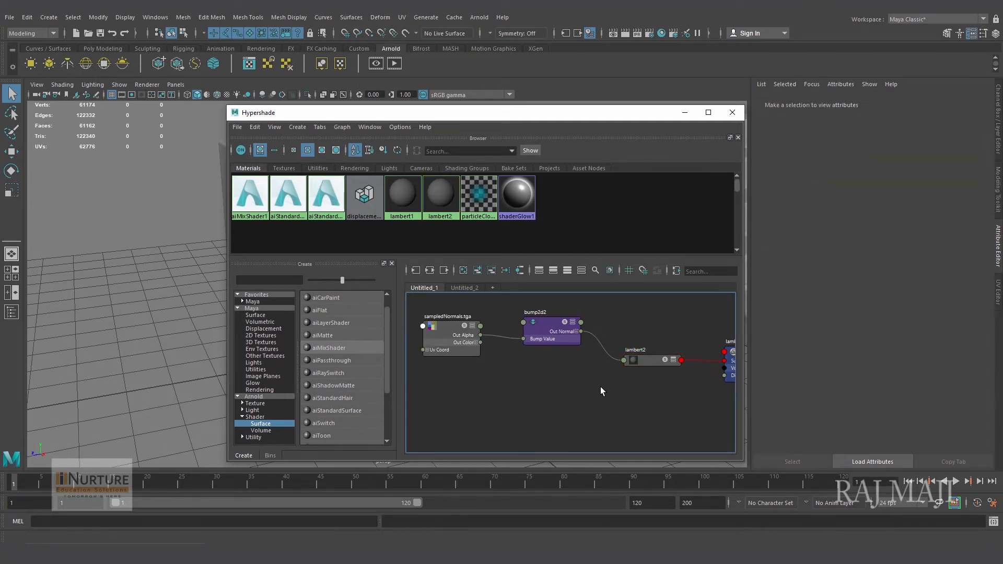
# Step: Map a File texture to lambert2's Color and load Steps.jpg from D:\Class\sourceimages\Others into it
pyautogui.click(647, 366)
pyautogui.click(971, 221)
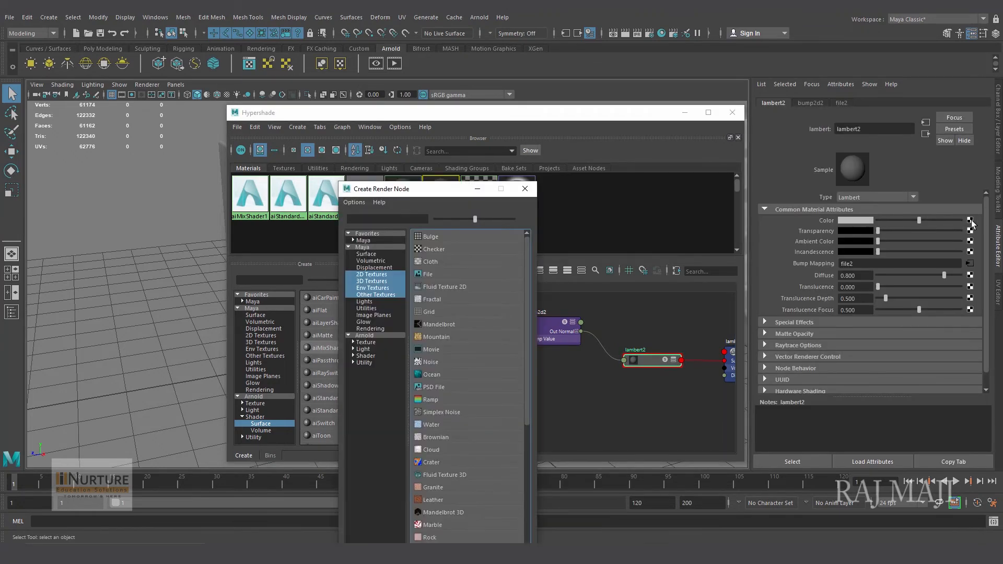
pyautogui.click(429, 274)
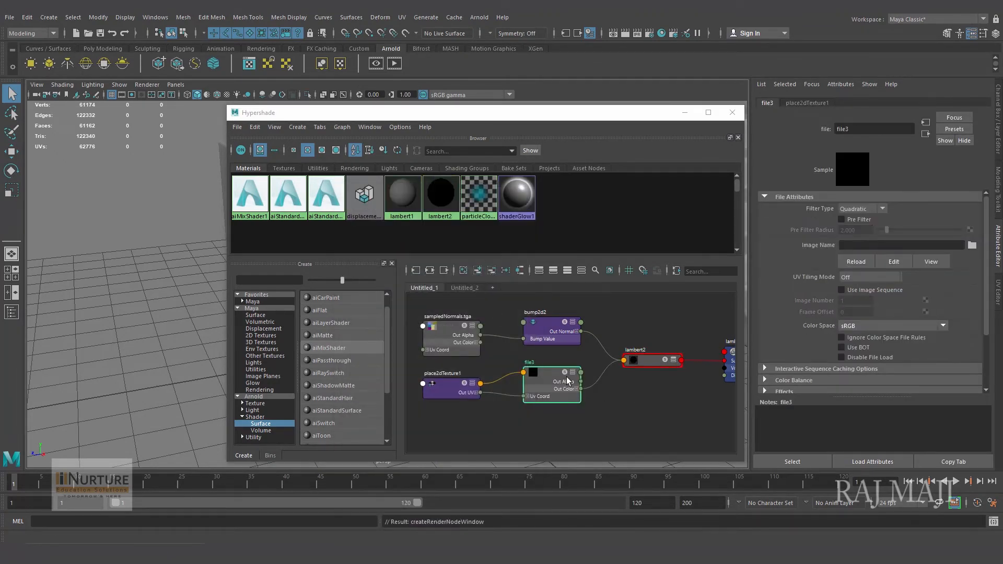
pyautogui.click(973, 245)
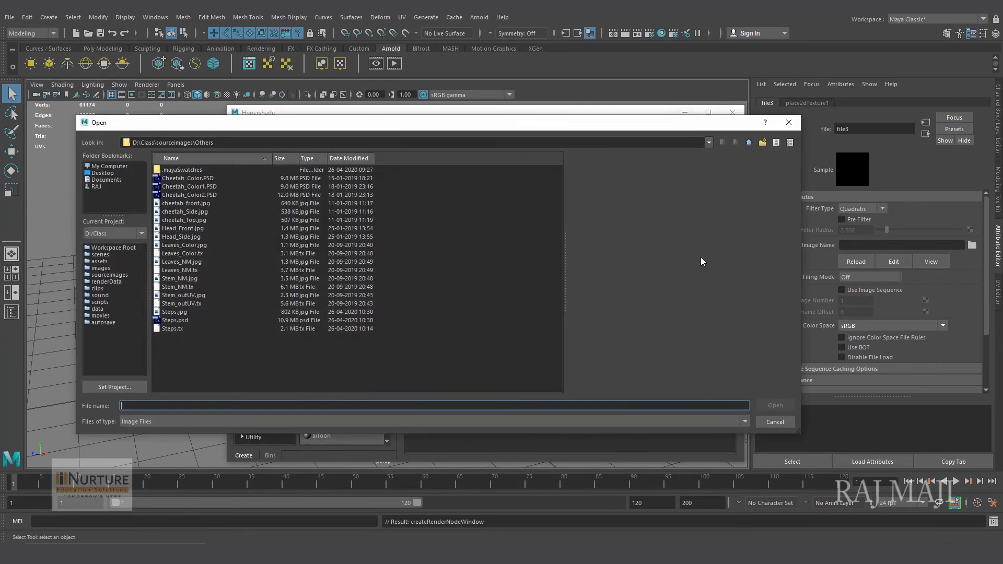
pyautogui.click(175, 312)
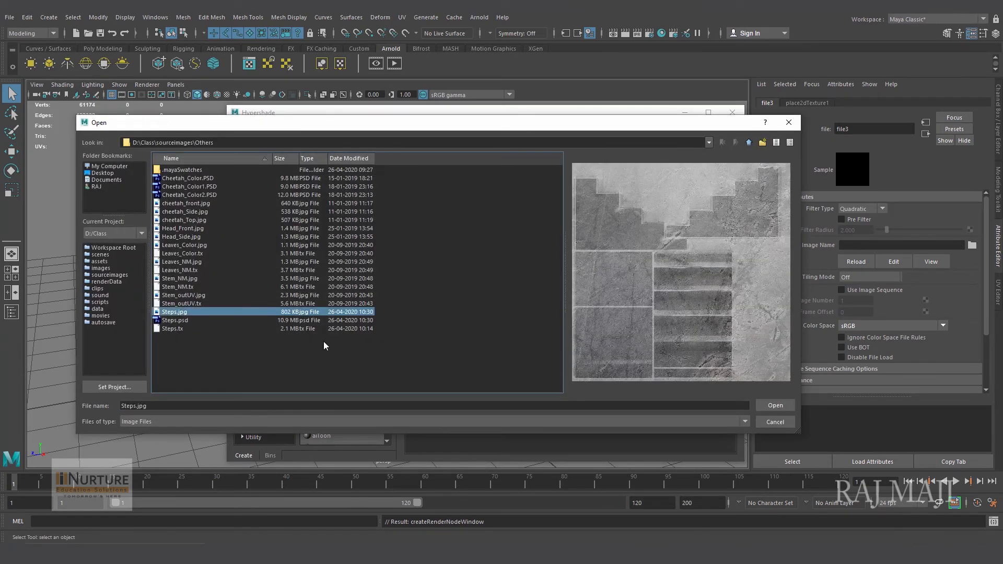
pyautogui.click(783, 405)
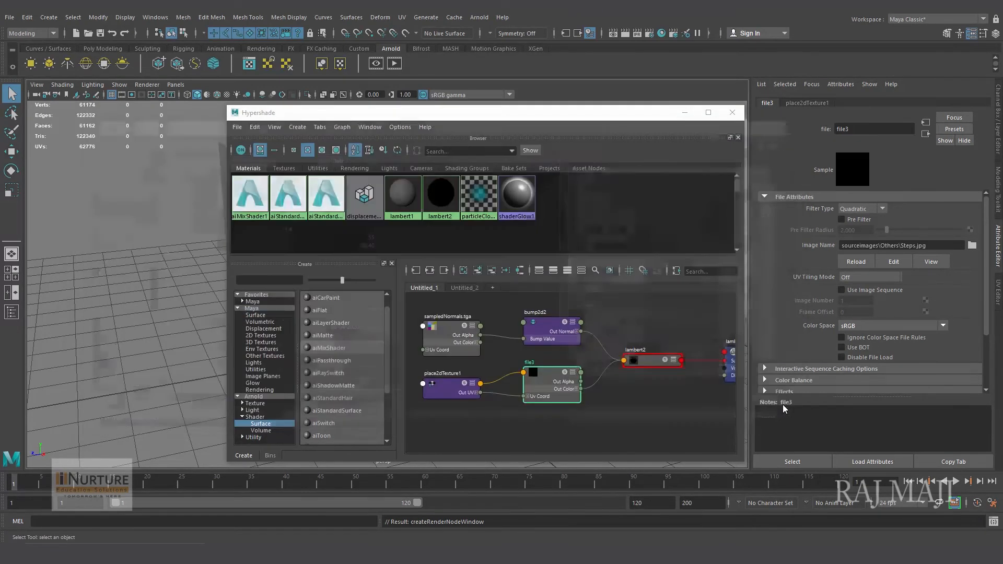
# Step: Set the Steps.jpg file node's Filter Type to Off and uncover the staircase in the viewport
pyautogui.click(882, 209)
pyautogui.click(877, 221)
pyautogui.moveTo(613, 117); pyautogui.dragTo(466, 409)
pyautogui.keyDown('alt'); pyautogui.moveTo(457, 233); pyautogui.dragTo(474, 236); pyautogui.keyUp('alt')
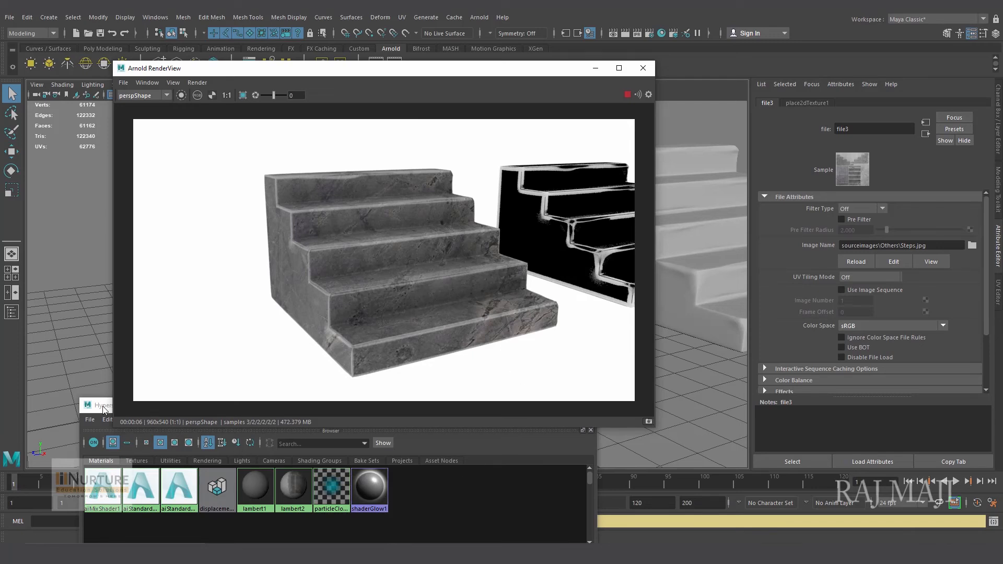
# Step: Examine lambert2's color and bump connections in the Hypershade and compare them with the Arnold render of the stairs
pyautogui.click(287, 429)
pyautogui.moveTo(298, 412); pyautogui.dragTo(314, 167)
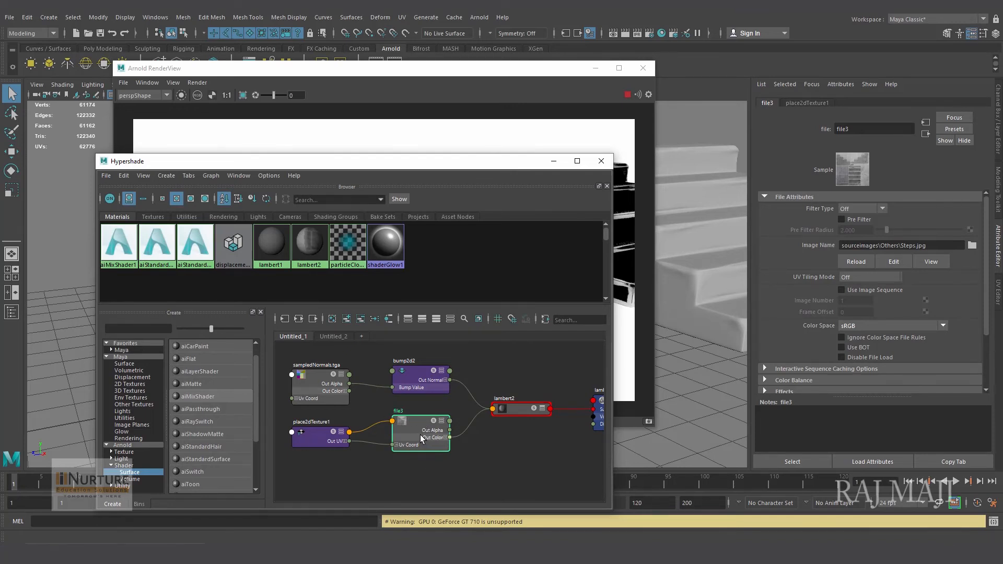
pyautogui.click(516, 412)
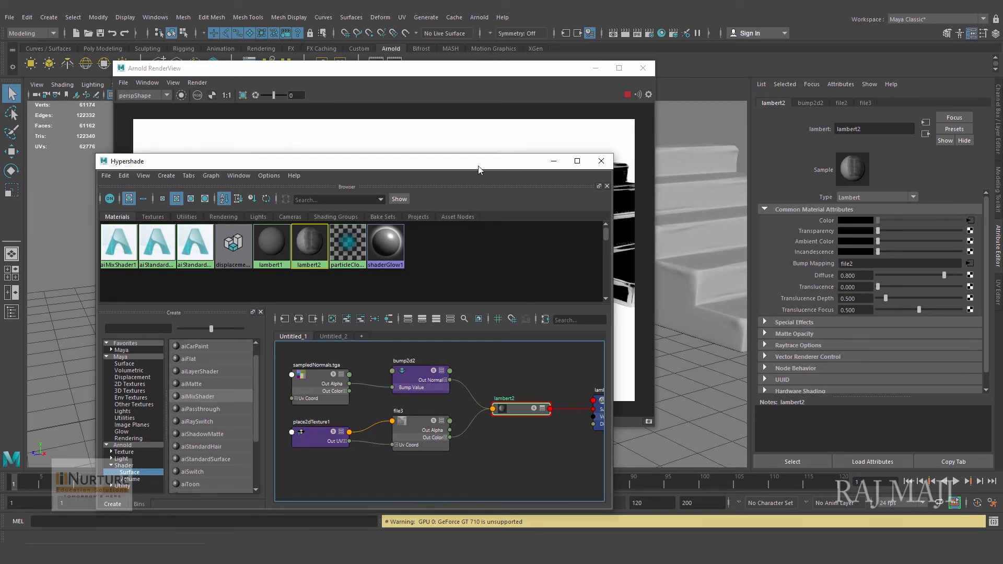
pyautogui.moveTo(467, 167); pyautogui.dragTo(460, 294)
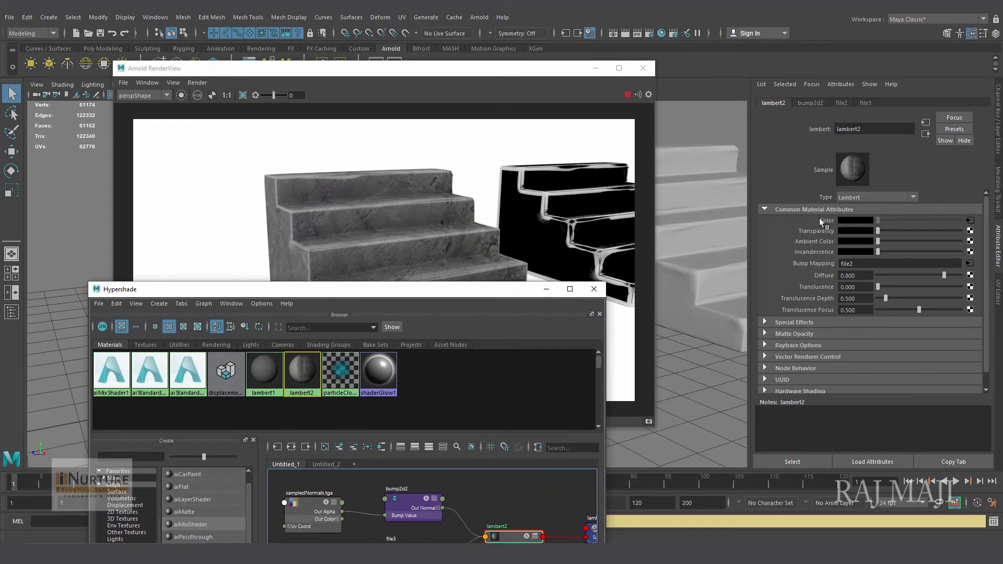
pyautogui.moveTo(474, 293); pyautogui.dragTo(480, 421)
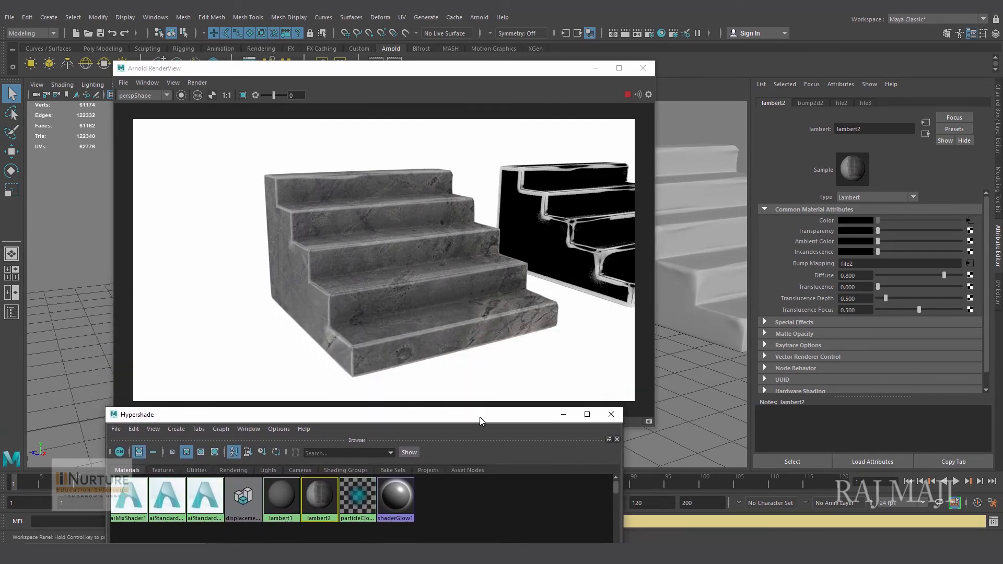